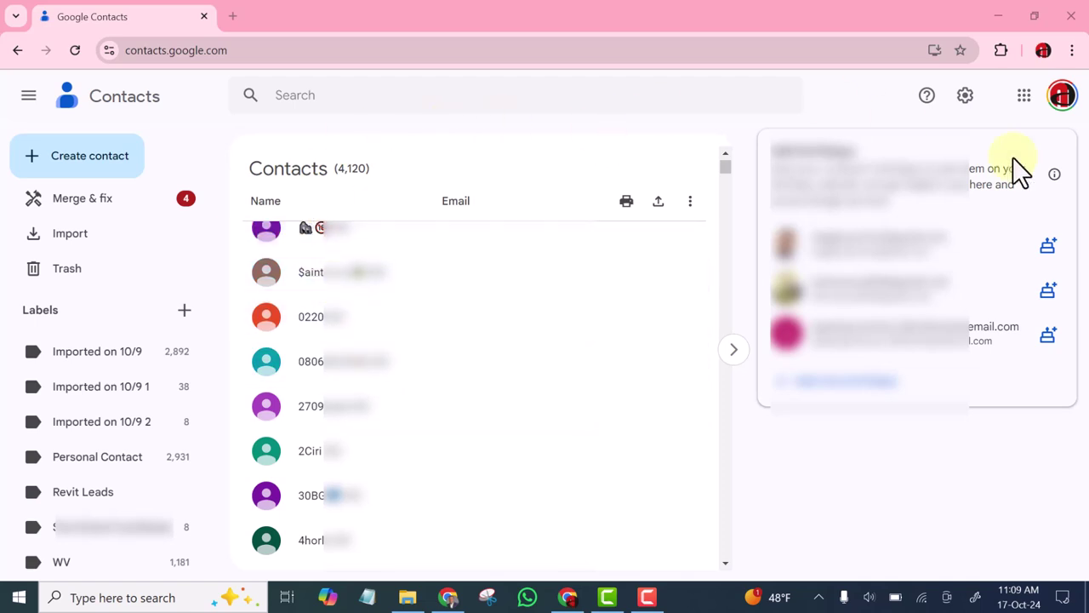
# Open the WV label and show its contact list from the top.
pyautogui.press('/')
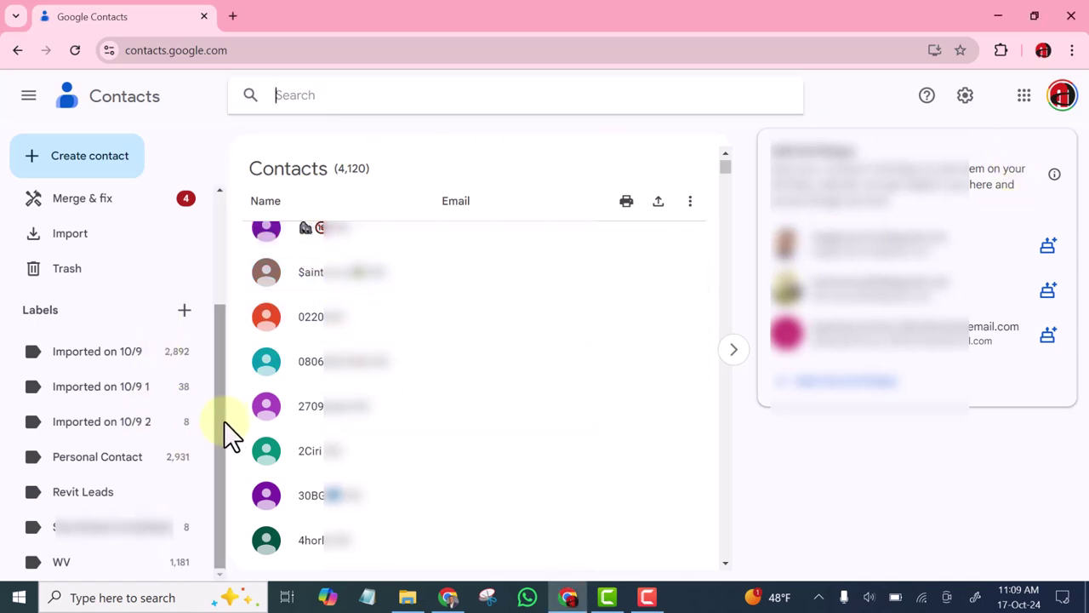
pyautogui.moveTo(222, 418); pyautogui.dragTo(223, 502)
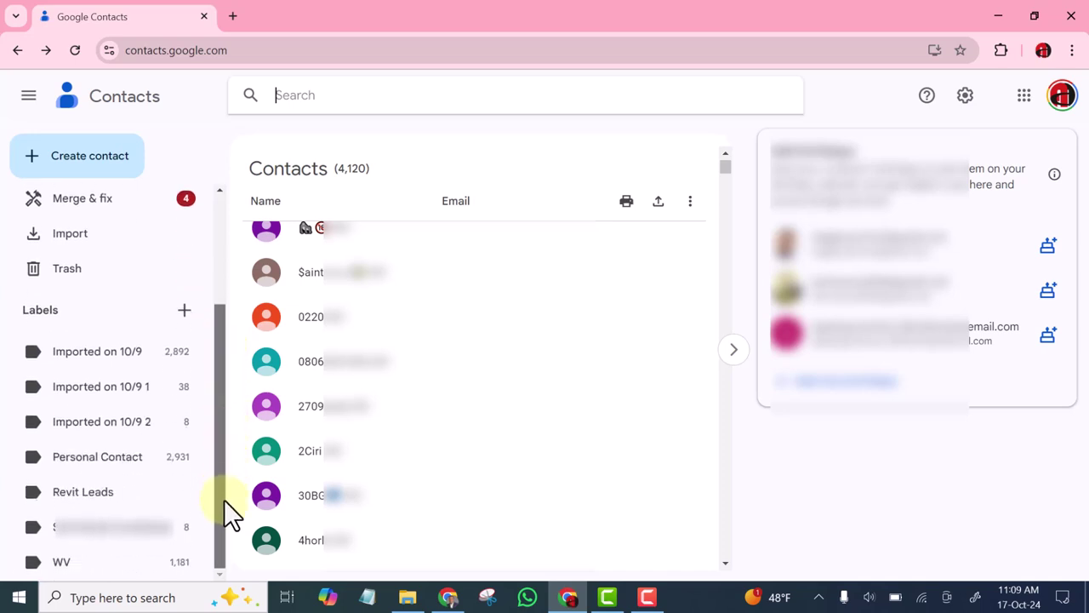
pyautogui.click(70, 572)
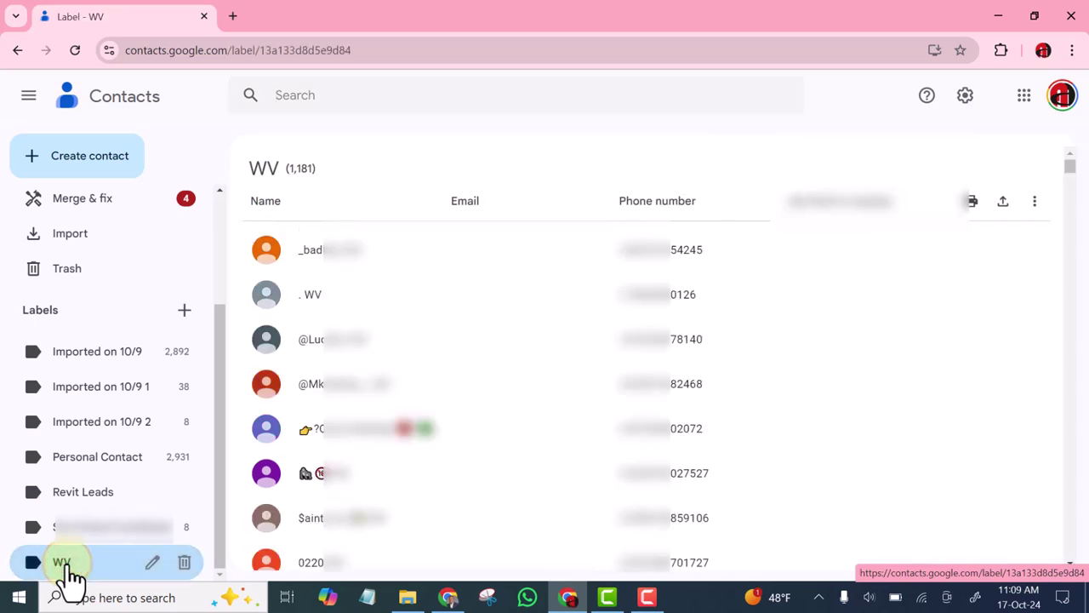
pyautogui.scroll(-3, 477, 315)
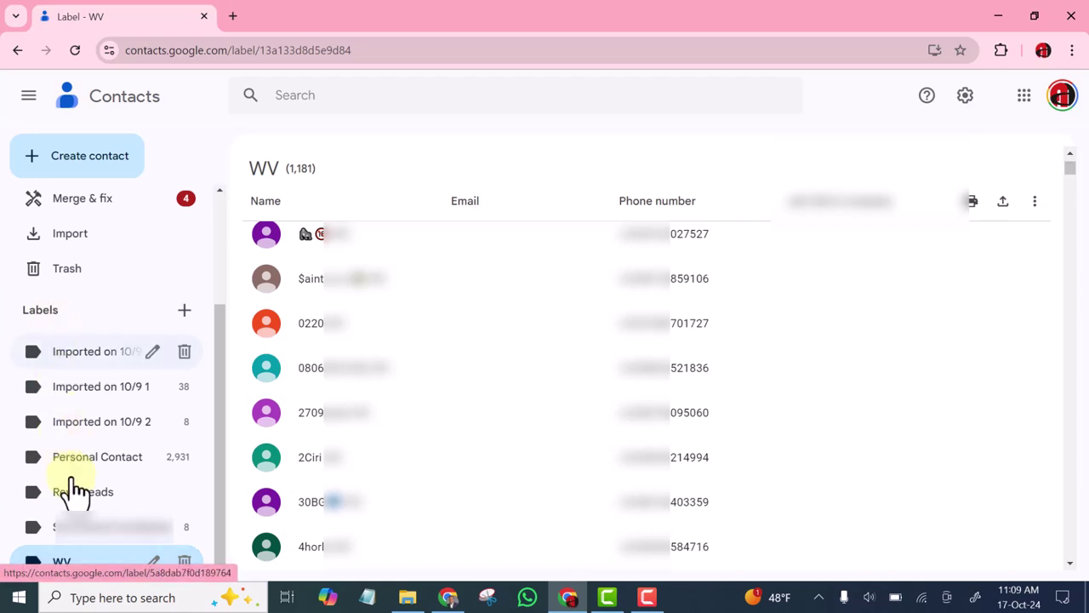
pyautogui.click(64, 562)
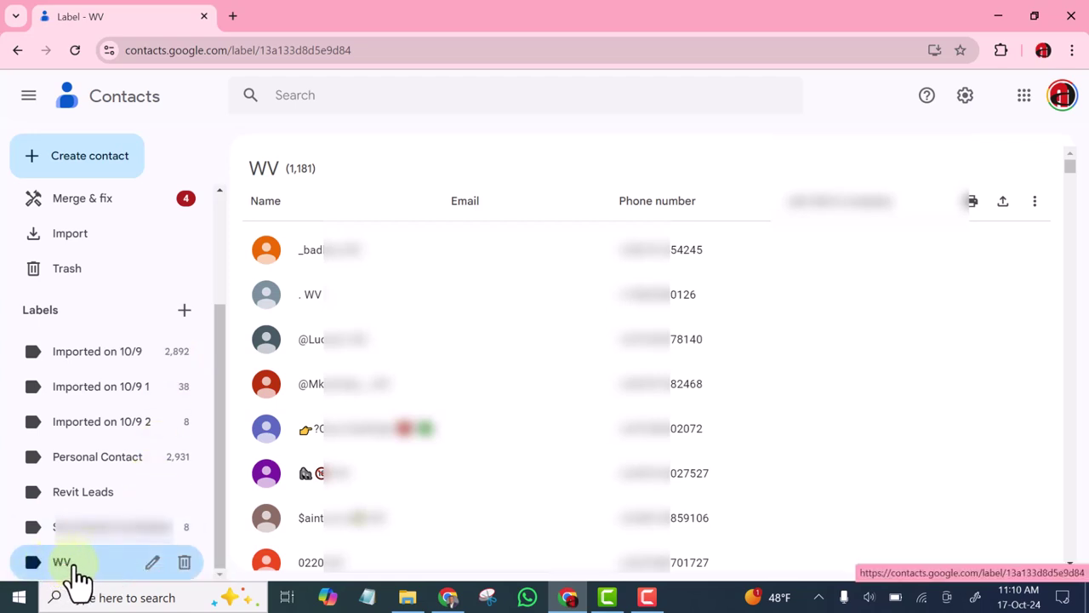
pyautogui.click(71, 561)
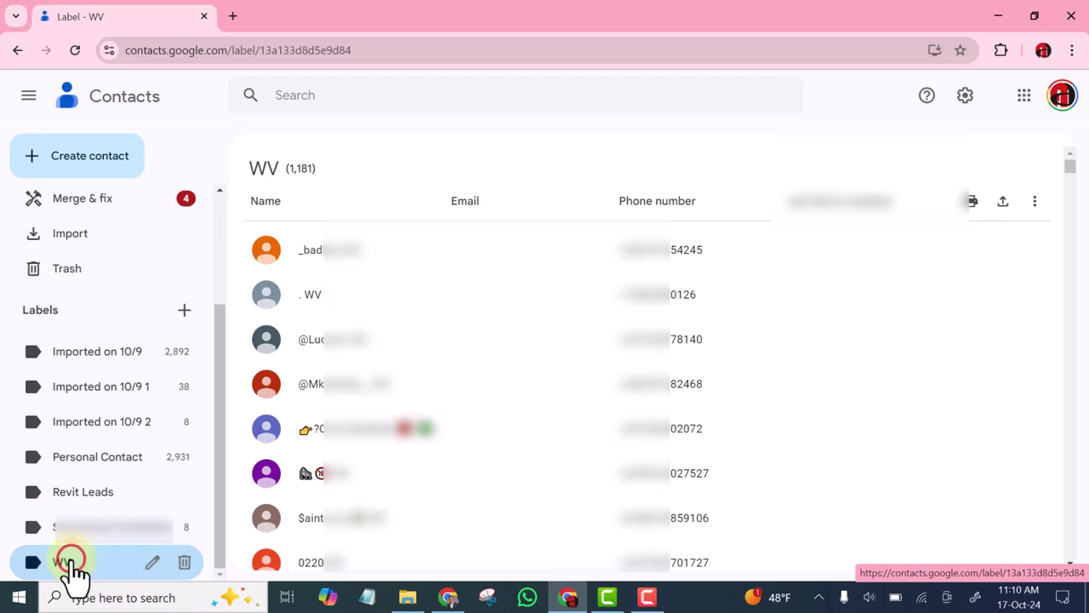
pyautogui.click(71, 561)
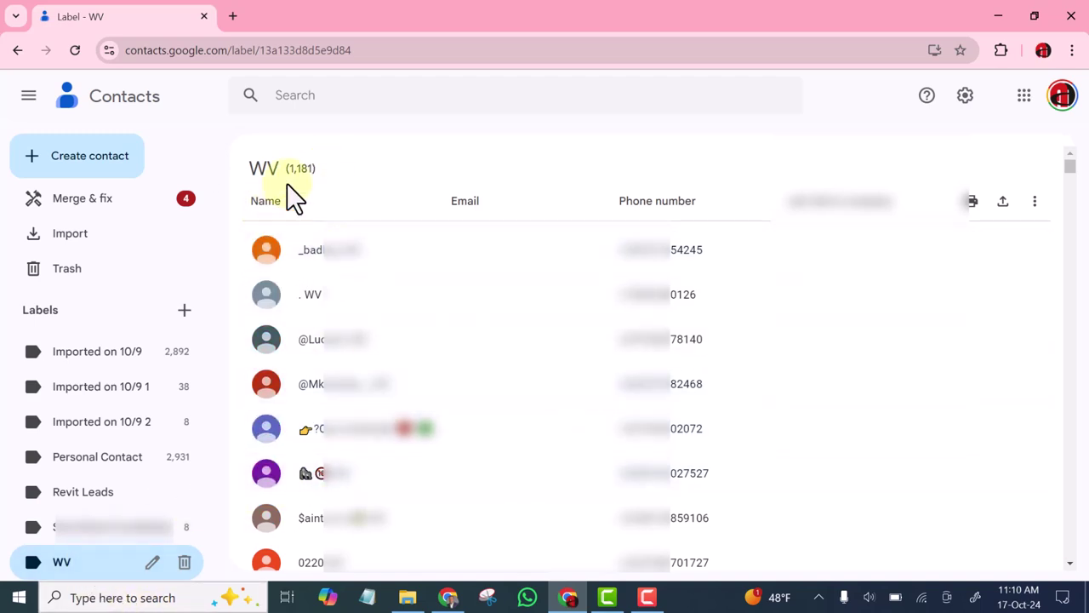
# Select all 1,181 WV contacts and open their export settings.
pyautogui.click(269, 250)
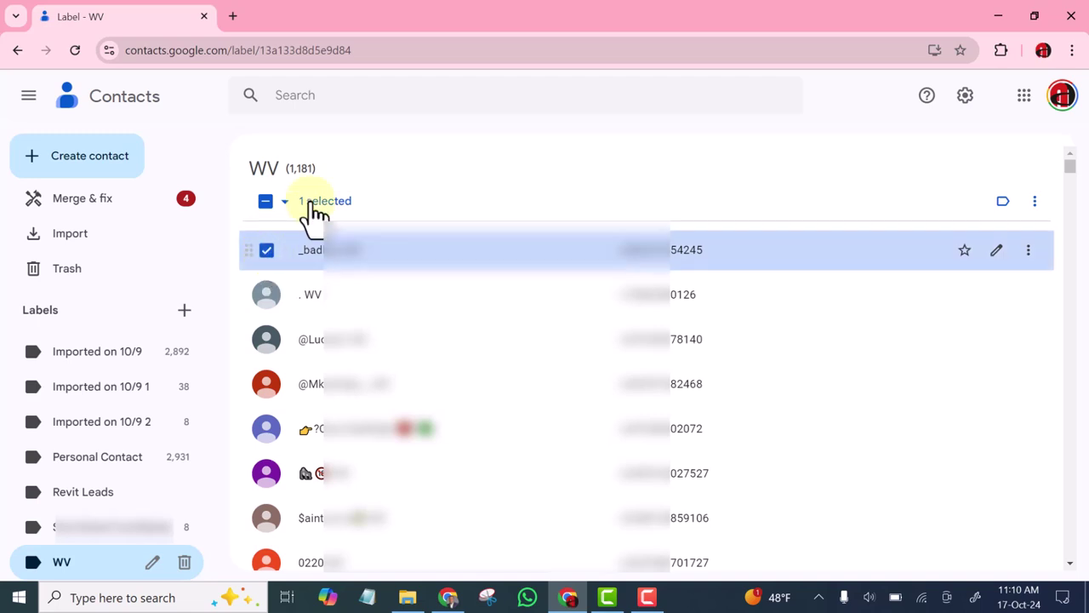
pyautogui.click(286, 202)
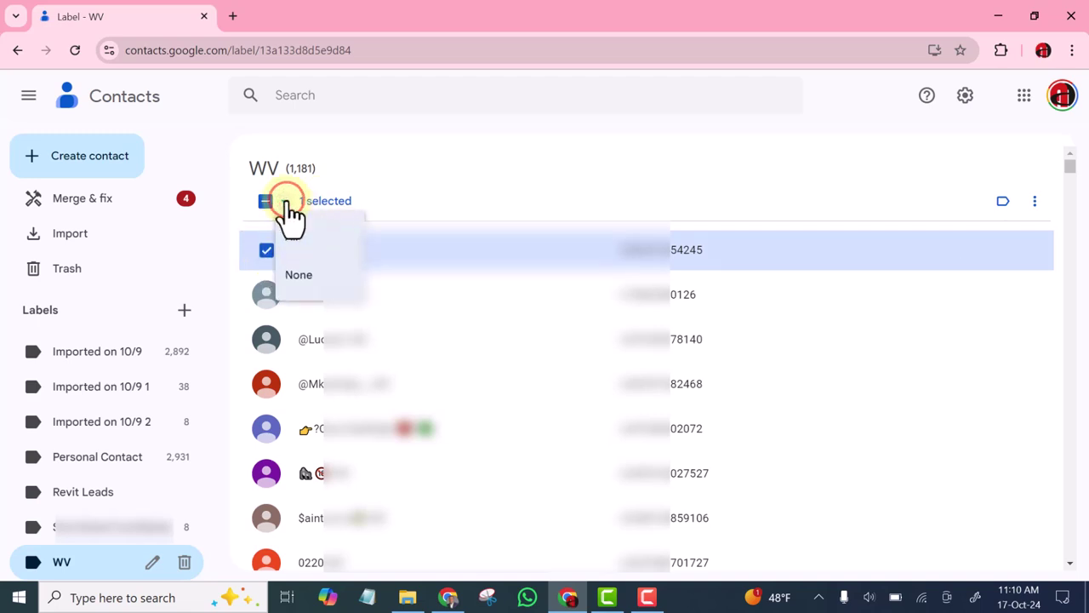
pyautogui.click(291, 240)
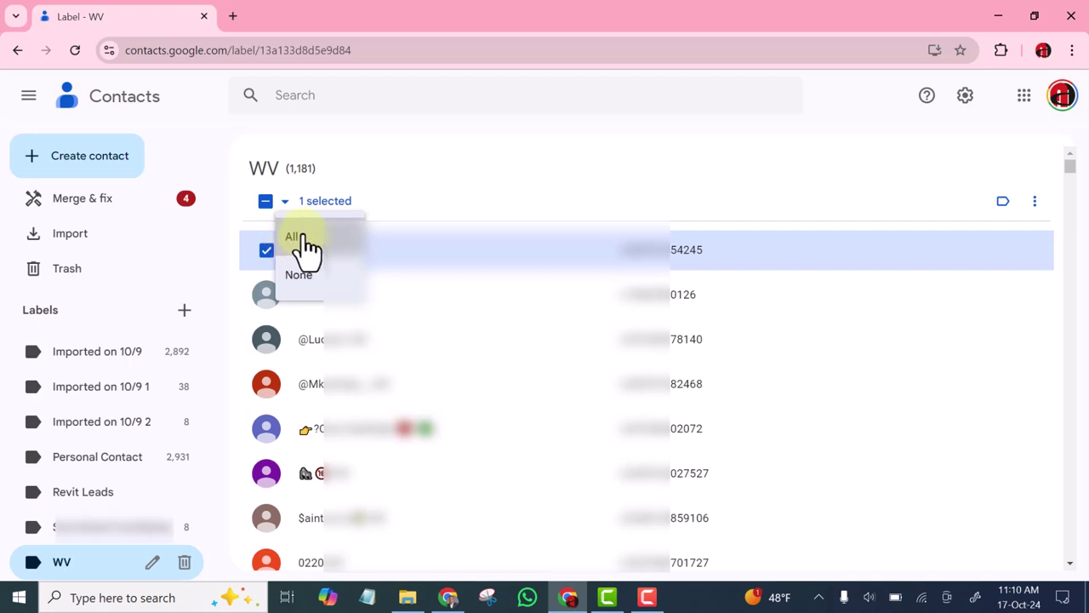
pyautogui.click(302, 238)
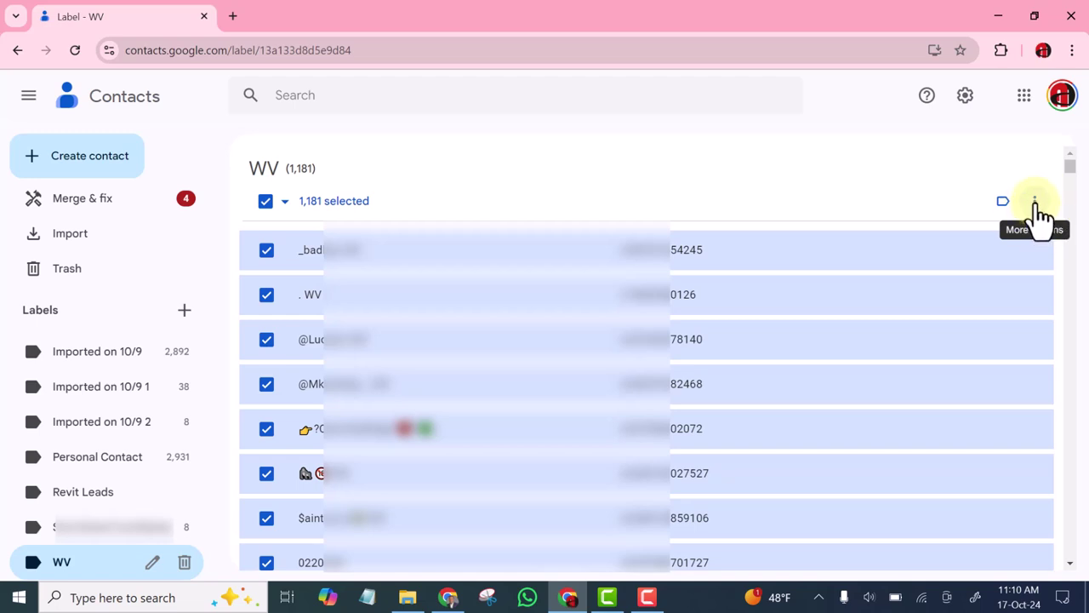
pyautogui.click(1035, 205)
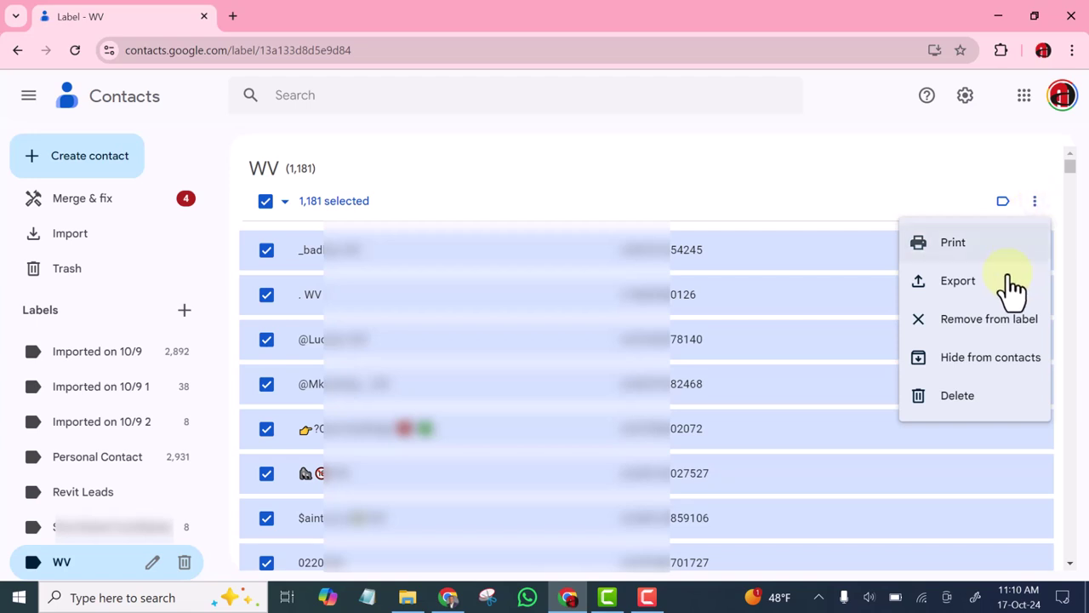
pyautogui.click(966, 283)
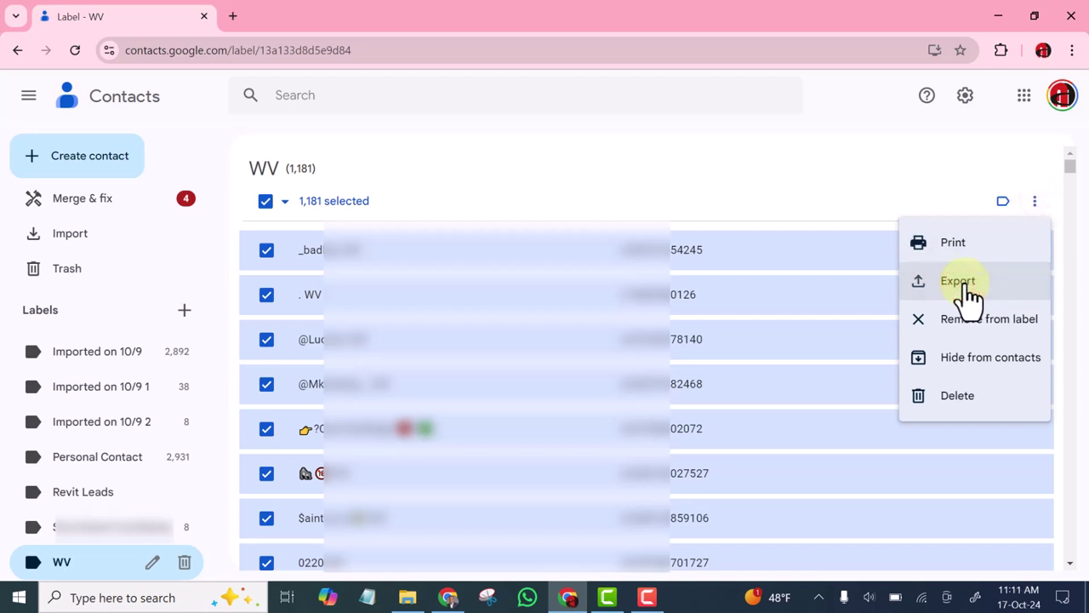
pyautogui.click(941, 294)
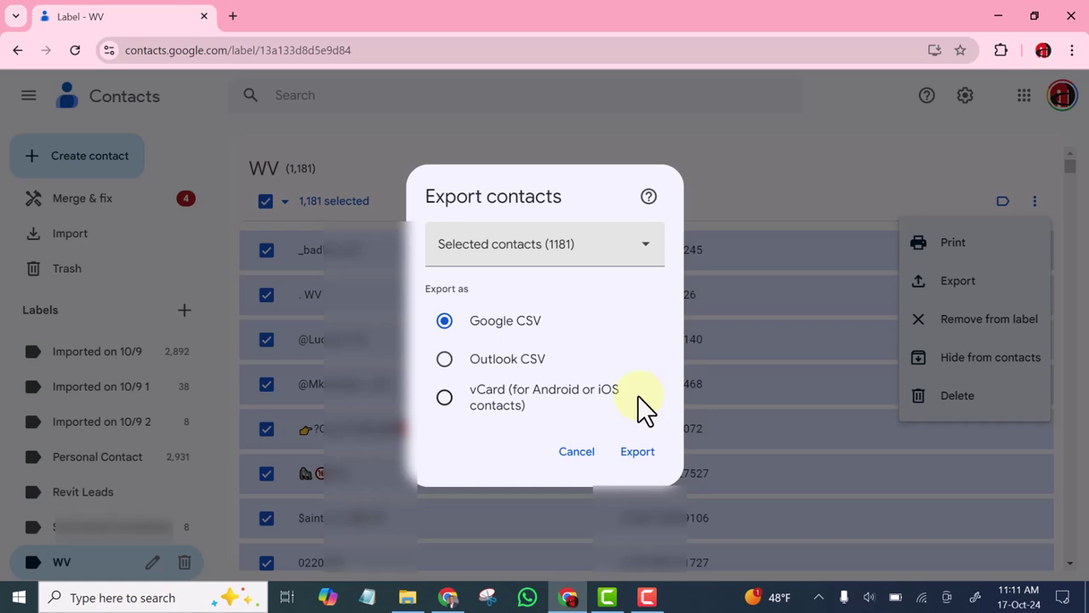
# Export the 1,181 WV contacts in vCard format and close the export dialog.
pyautogui.click(444, 397)
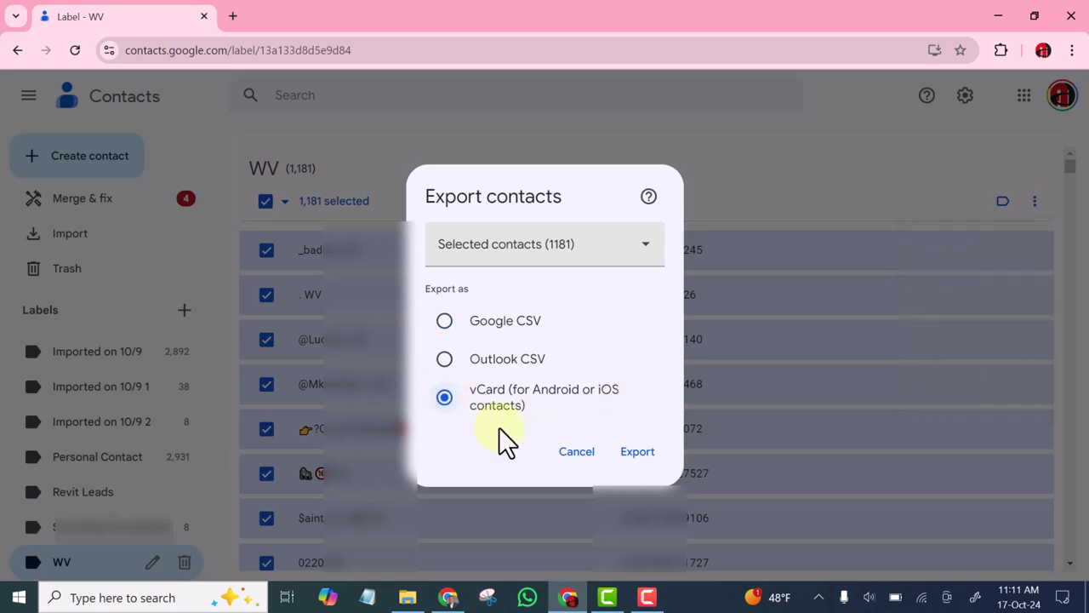
pyautogui.click(634, 452)
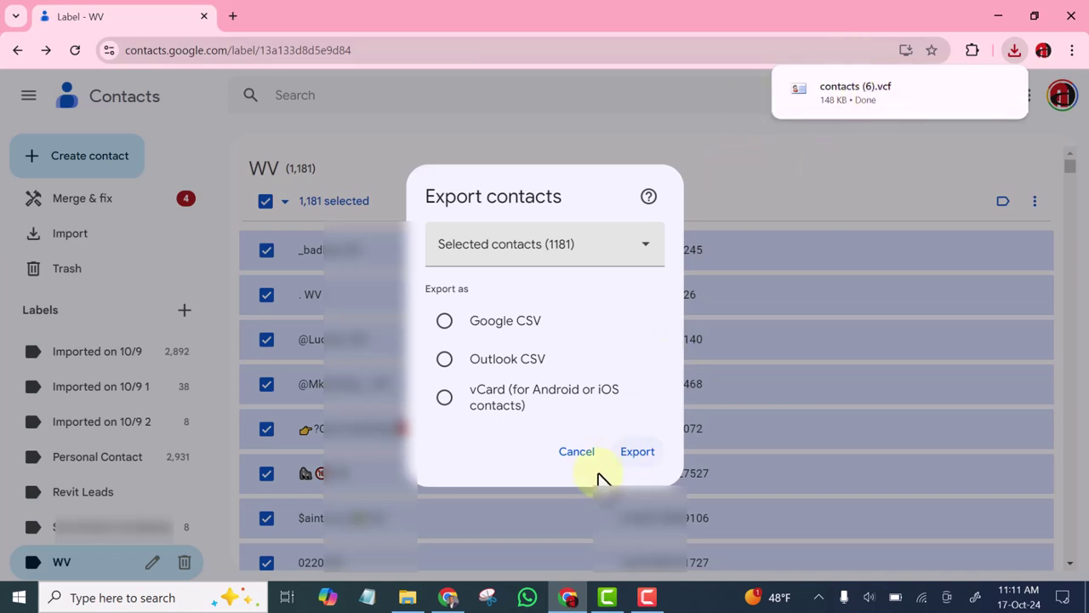
pyautogui.click(576, 455)
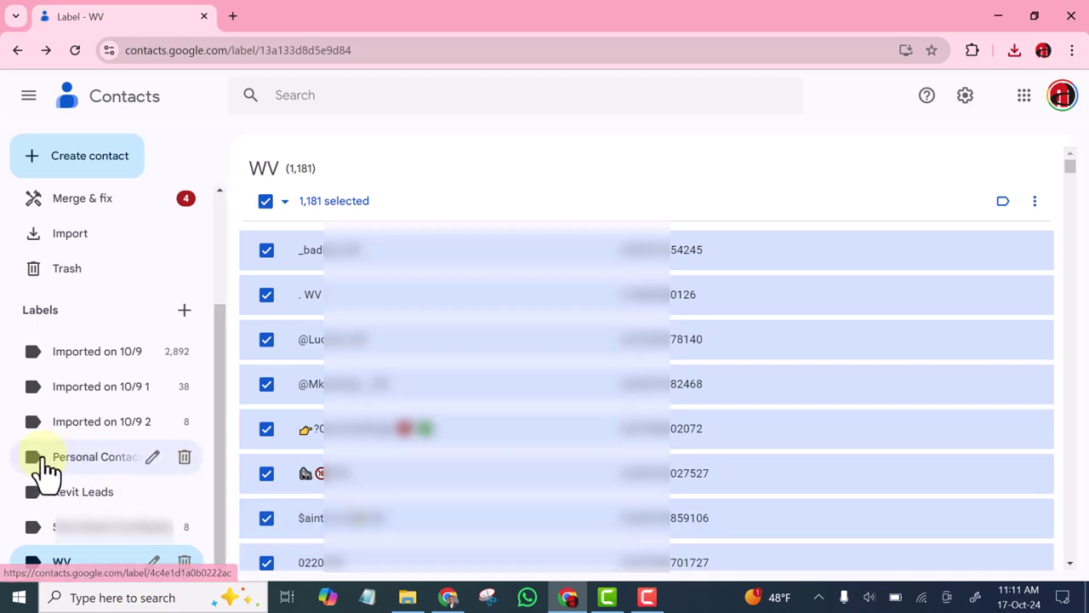
# Select all 2,931 Personal Contact entries and export them in vCard format.
pyautogui.click(79, 470)
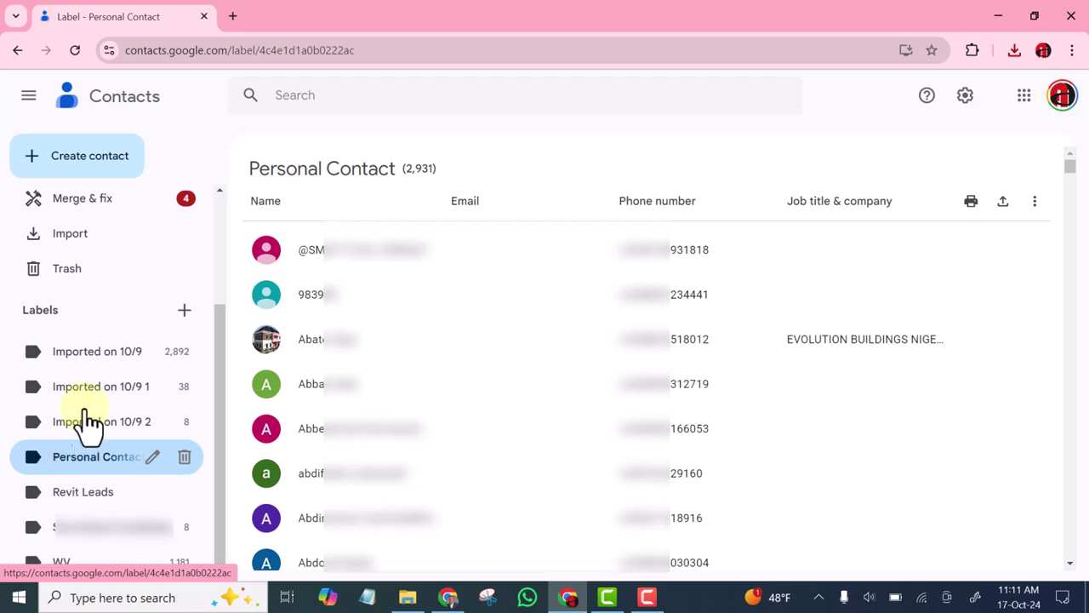
pyautogui.click(267, 252)
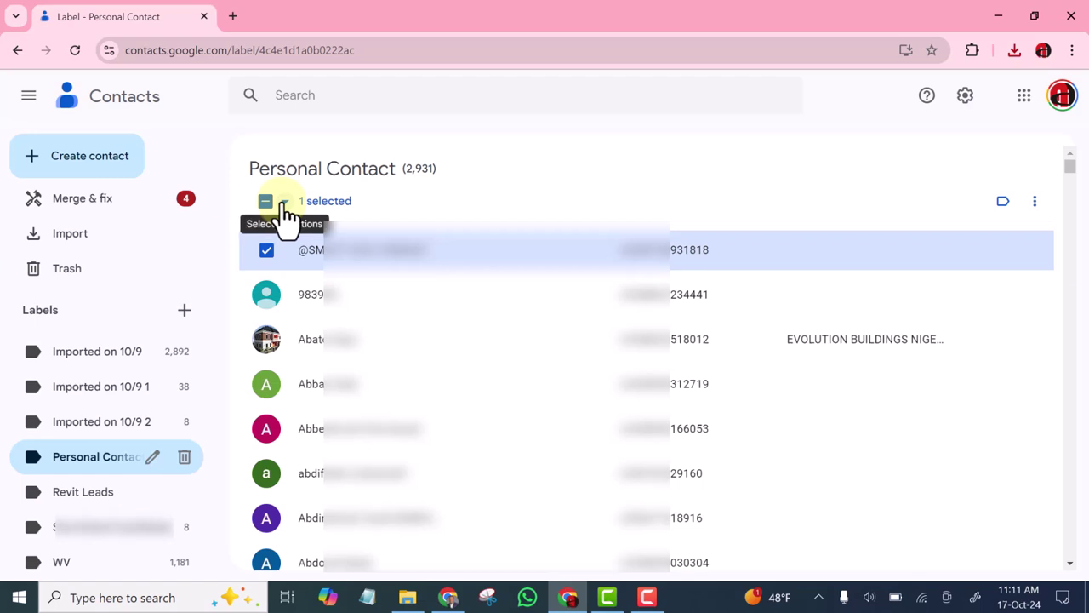
pyautogui.click(284, 202)
pyautogui.click(291, 236)
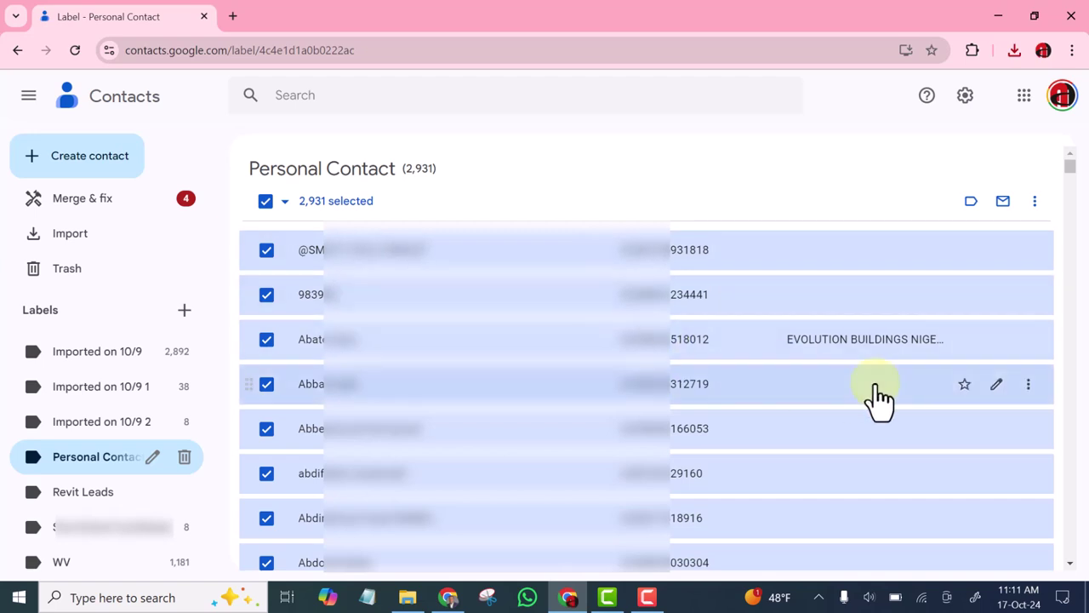
pyautogui.click(1034, 205)
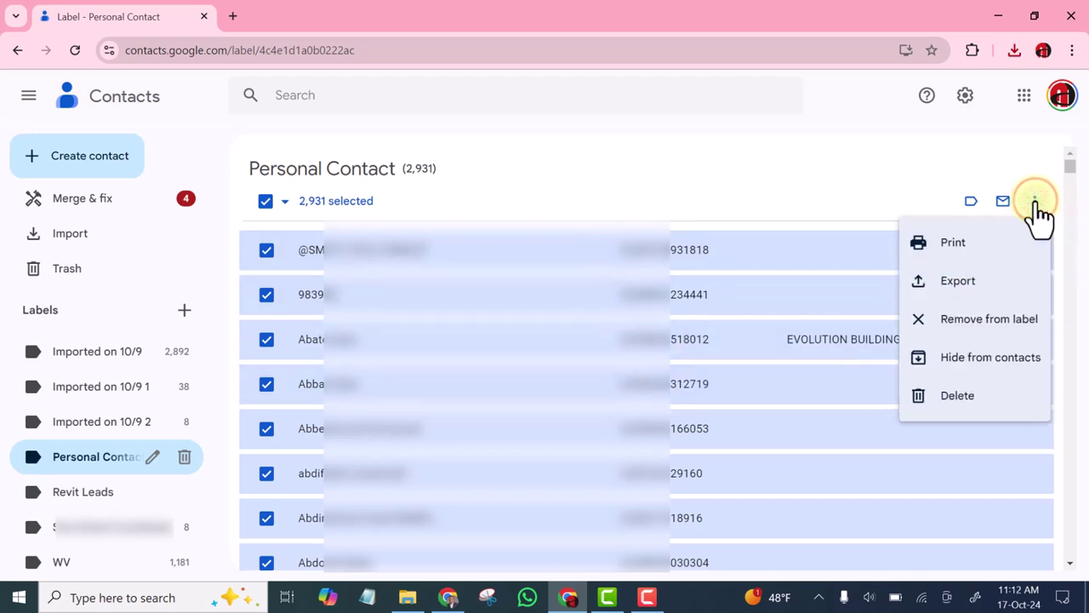
pyautogui.click(964, 284)
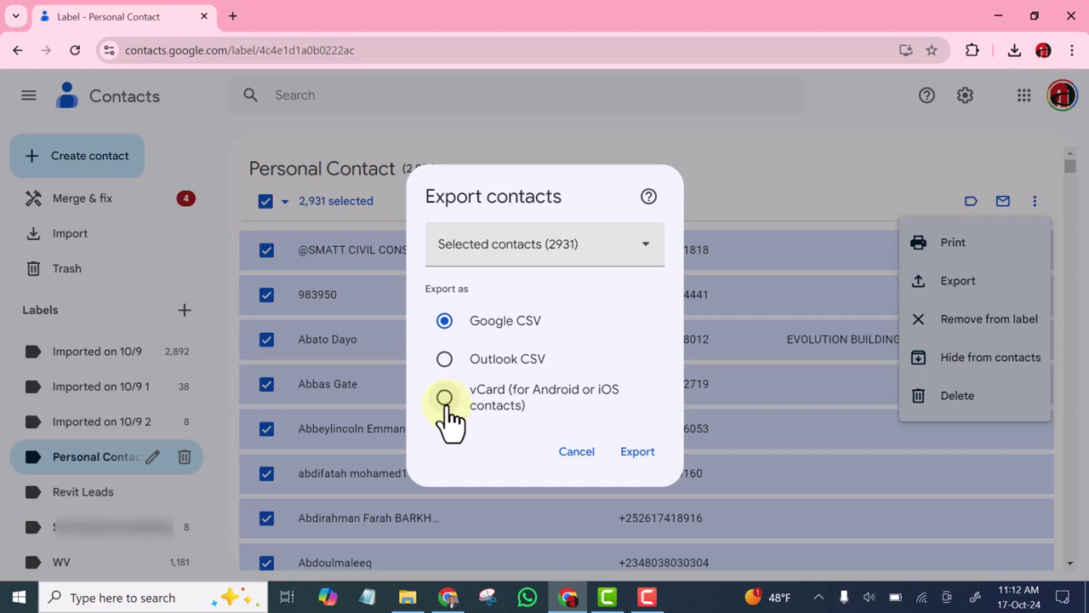
pyautogui.click(647, 597)
pyautogui.click(447, 134)
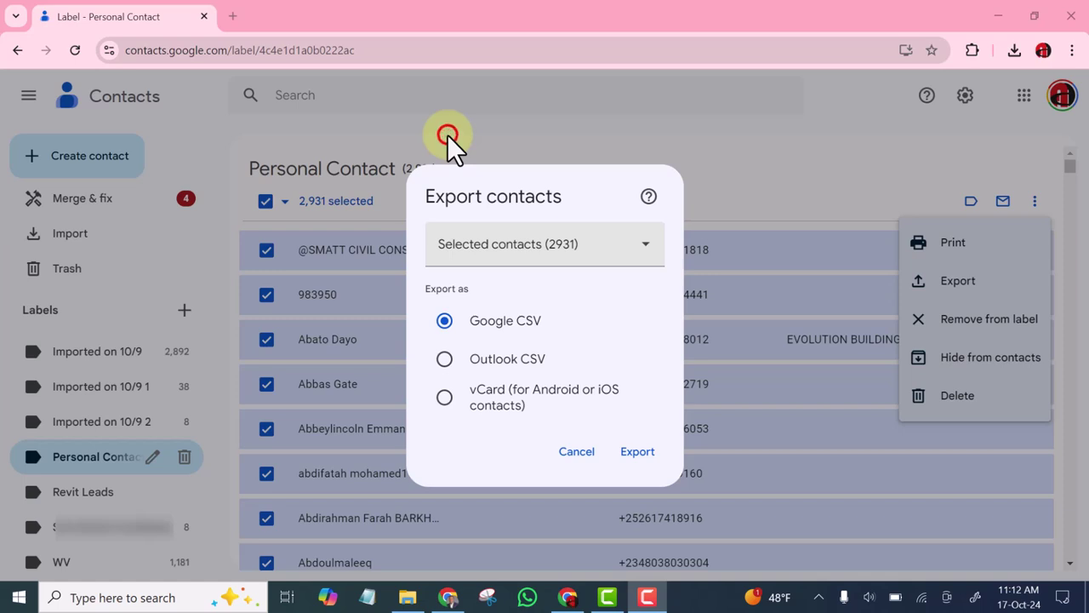
pyautogui.click(445, 400)
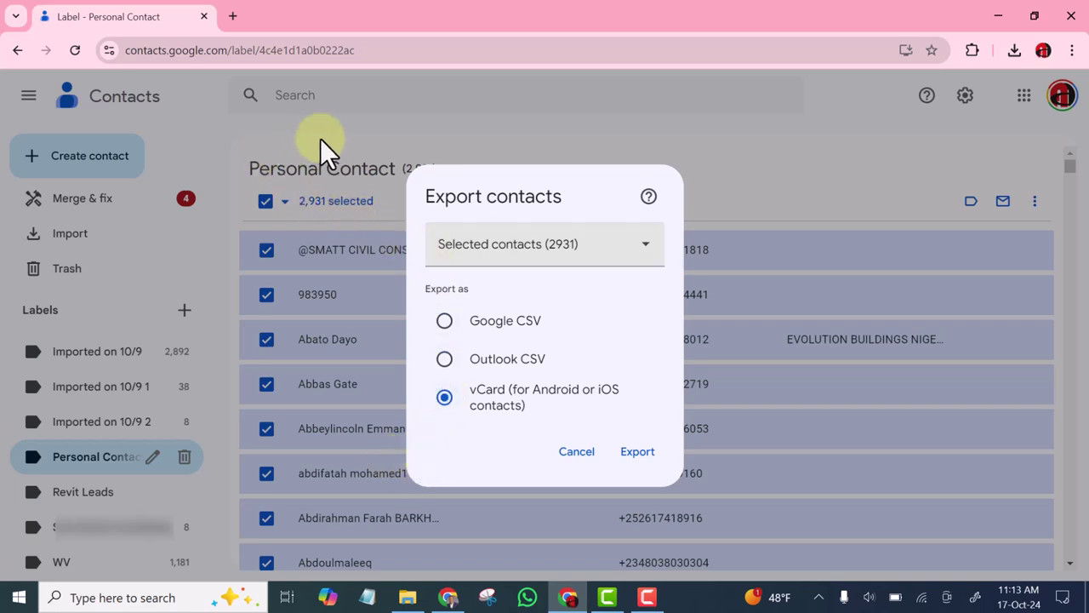
pyautogui.click(637, 452)
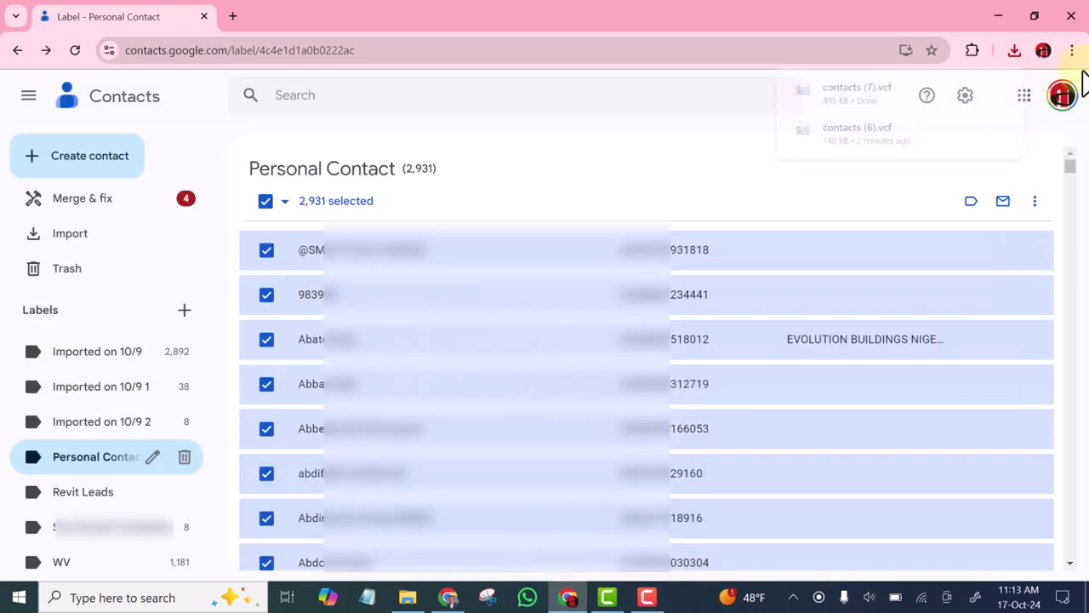
pyautogui.click(316, 352)
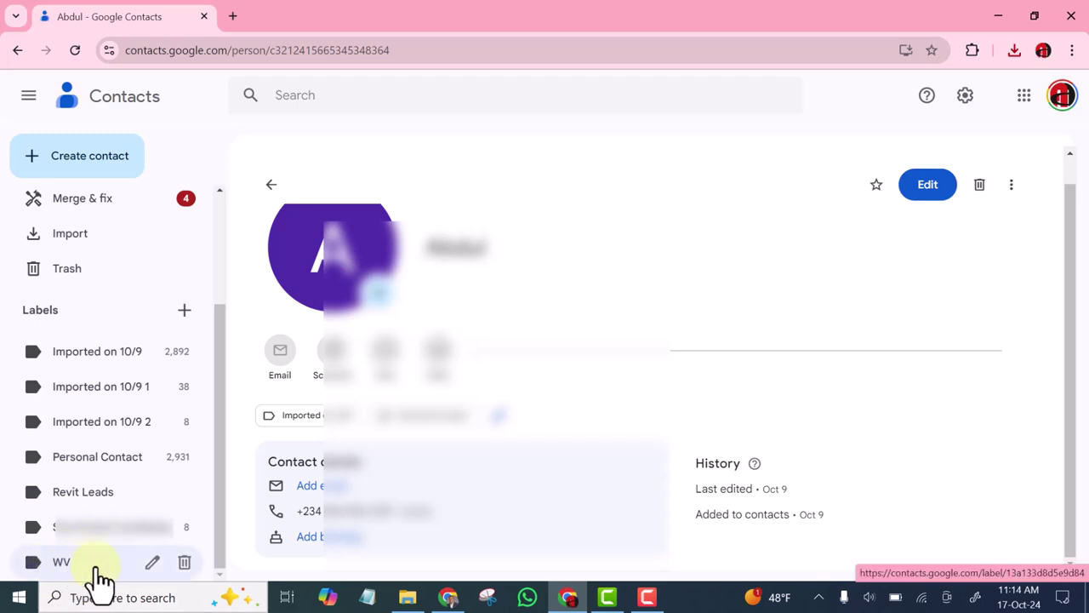
# Select all 1,181 WV contacts and confirm moving them to the trash.
pyautogui.click(72, 565)
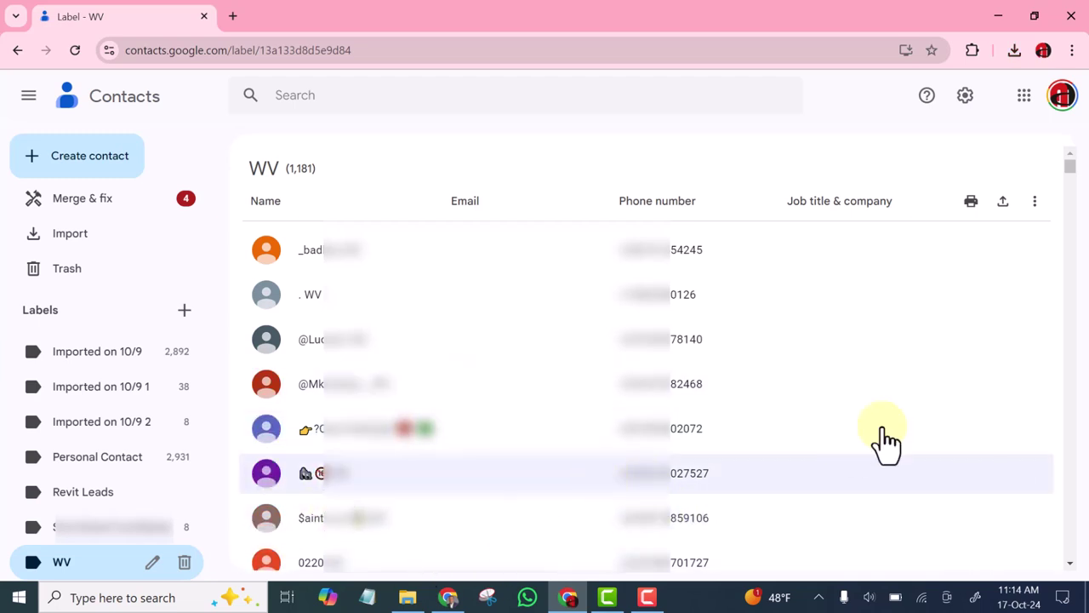
pyautogui.click(267, 251)
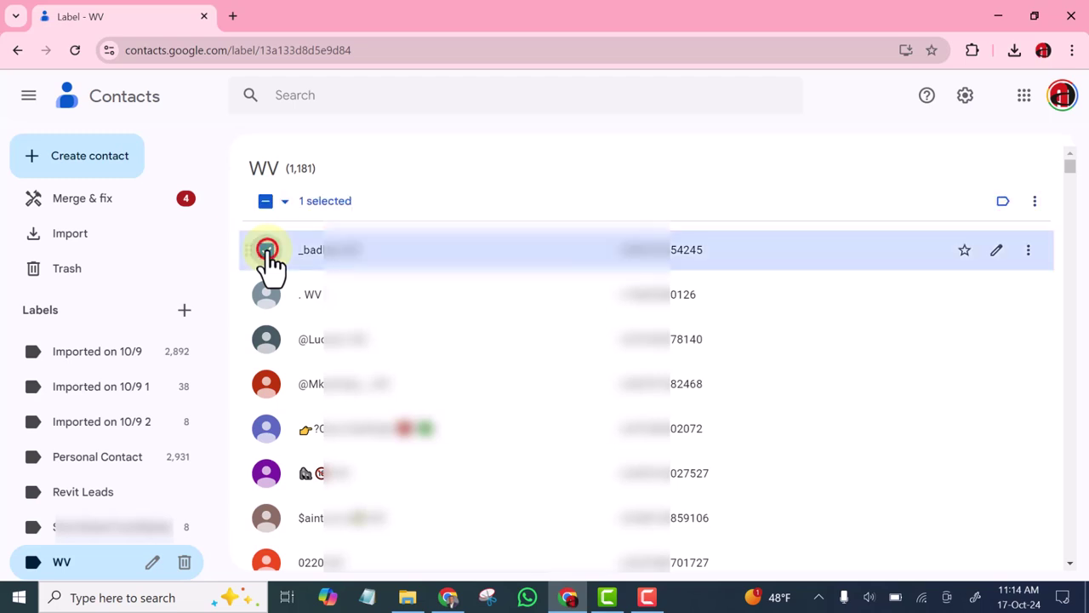
pyautogui.click(1036, 203)
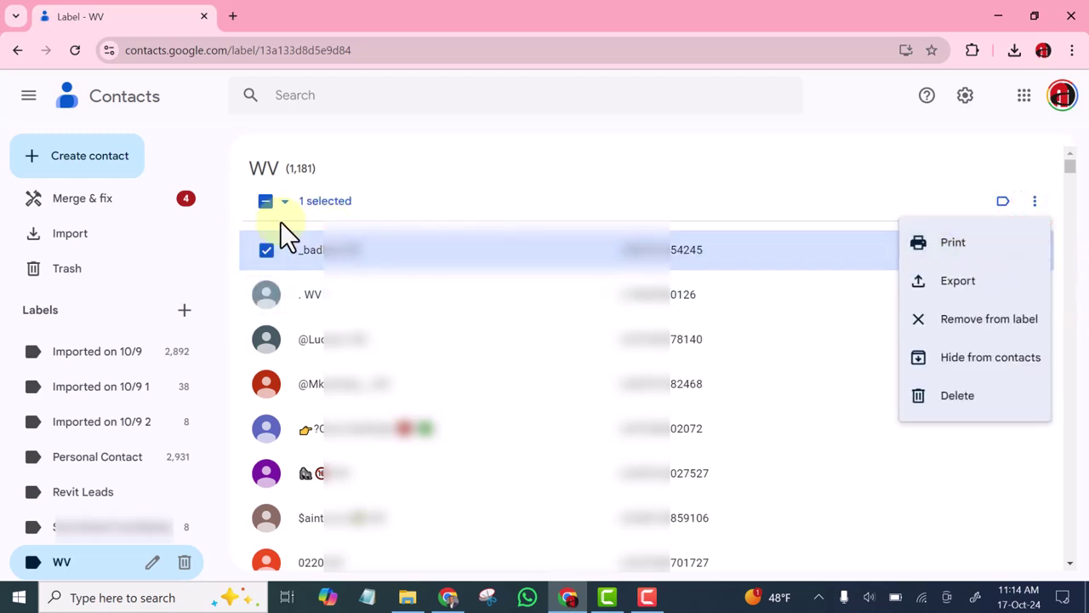
pyautogui.click(266, 251)
pyautogui.click(267, 255)
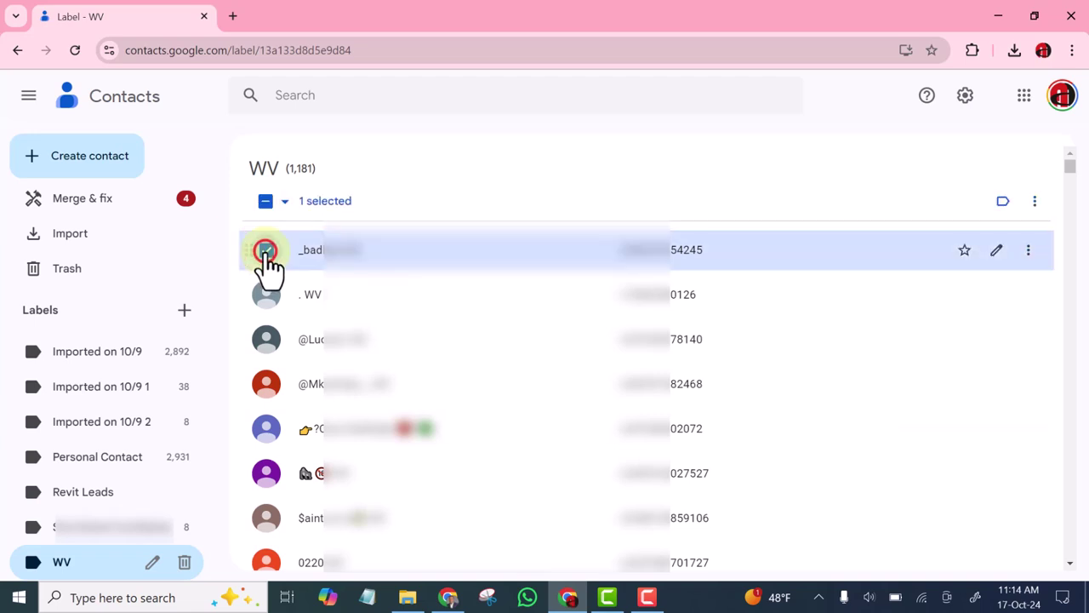
pyautogui.click(286, 202)
pyautogui.click(292, 238)
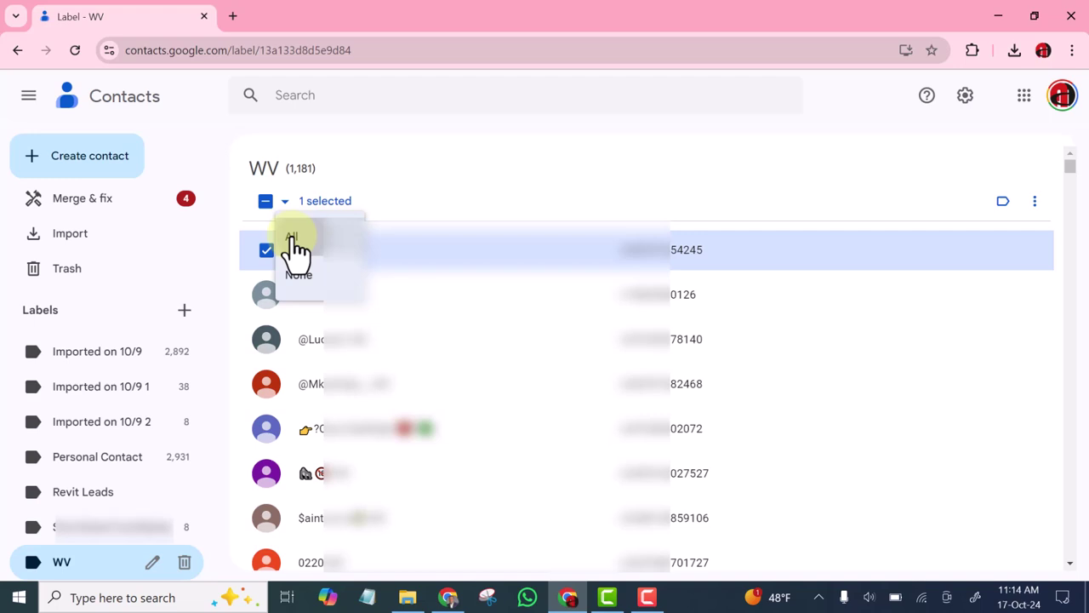
pyautogui.click(304, 242)
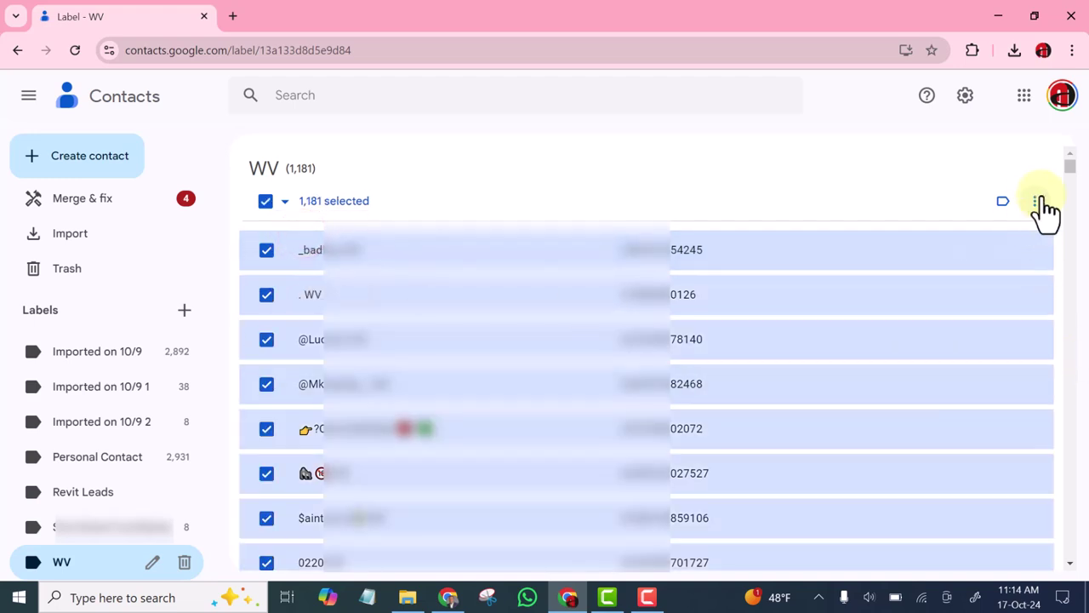
pyautogui.click(1038, 202)
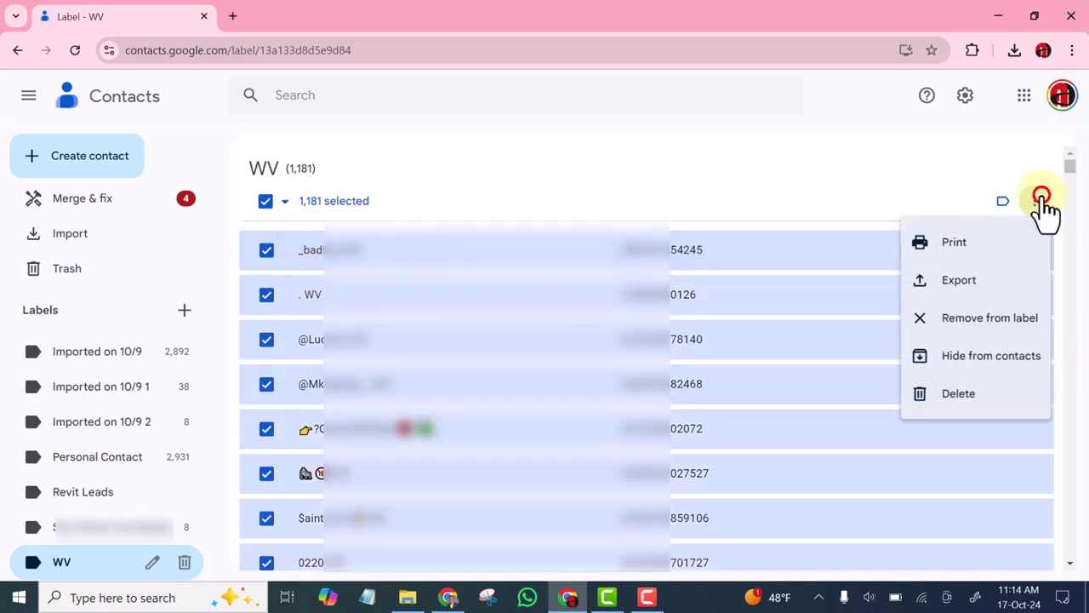
pyautogui.click(960, 396)
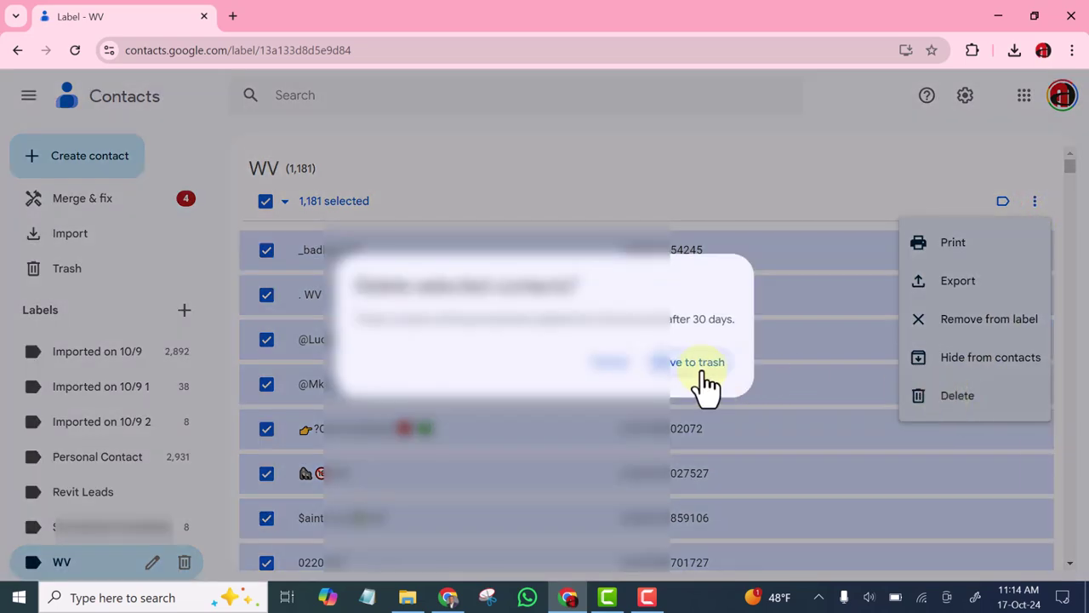
pyautogui.click(699, 364)
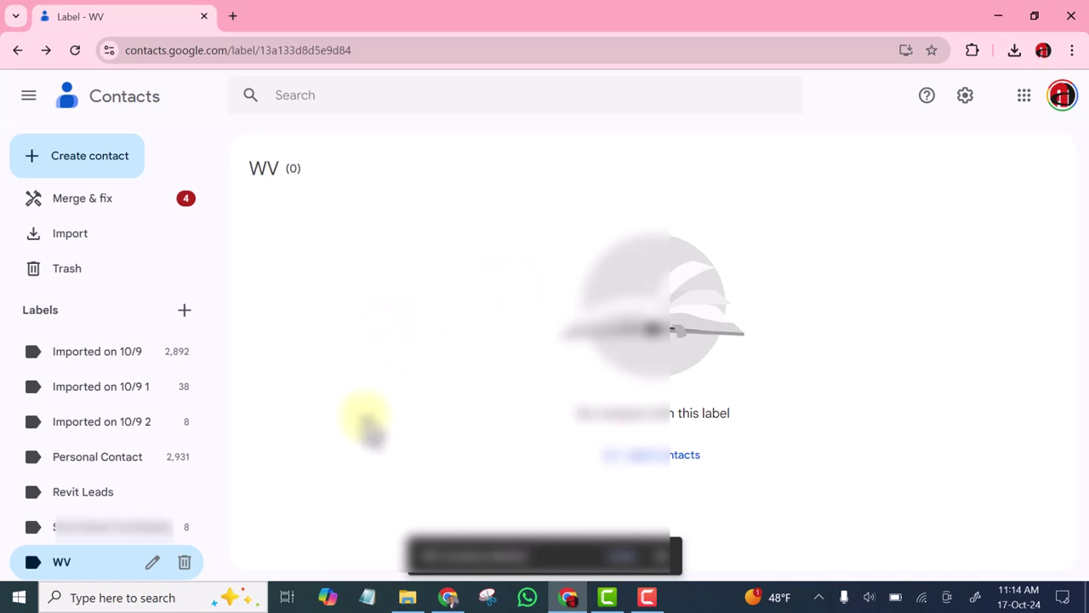
# Select all 2,931 Personal Contact entries and confirm moving them to the trash.
pyautogui.click(102, 460)
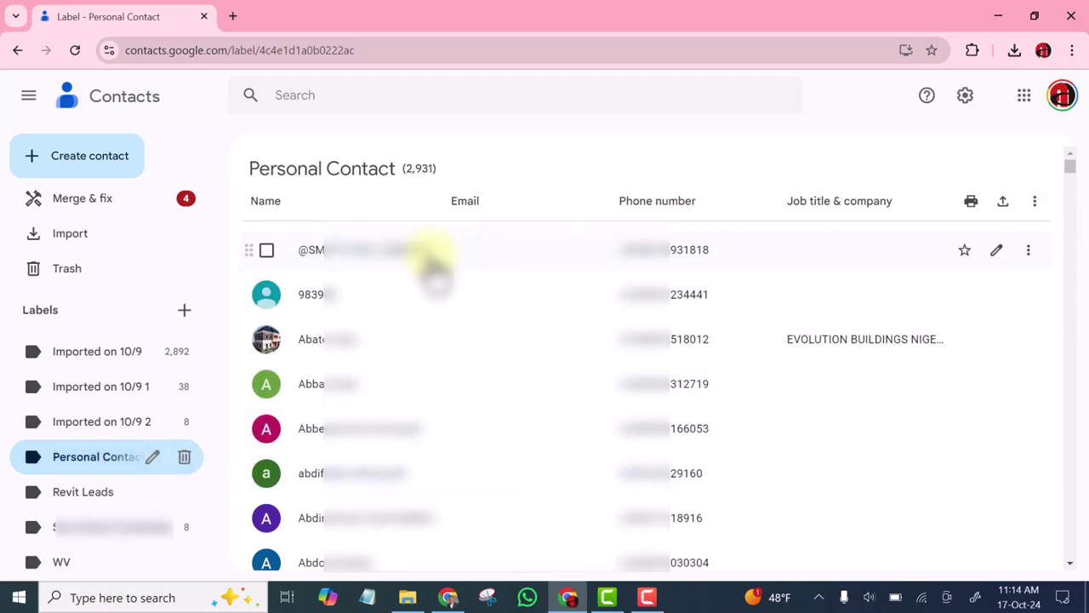
pyautogui.click(267, 249)
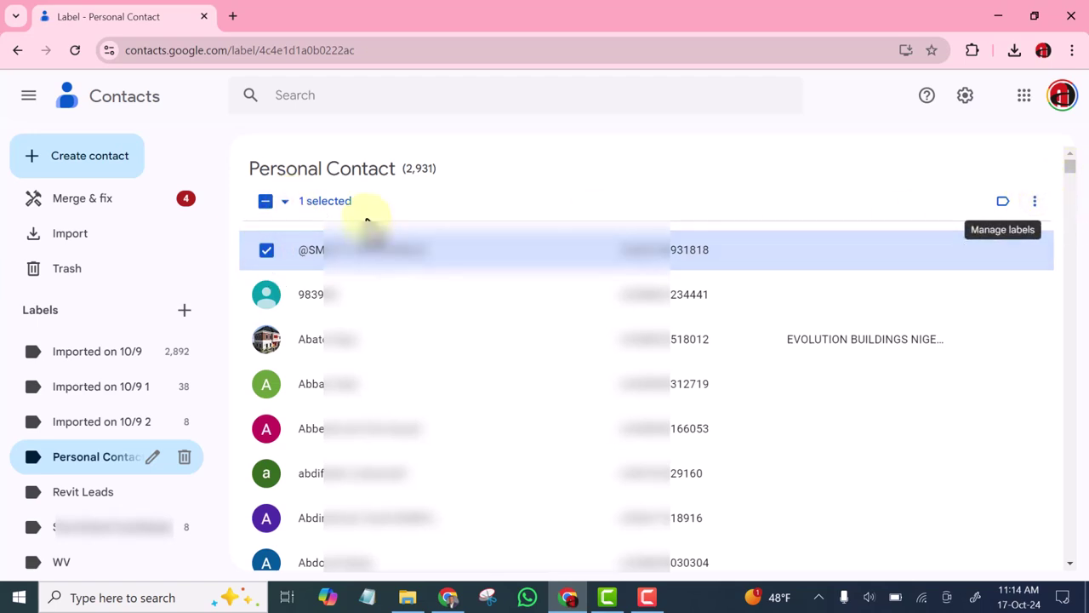
pyautogui.click(283, 203)
pyautogui.click(291, 235)
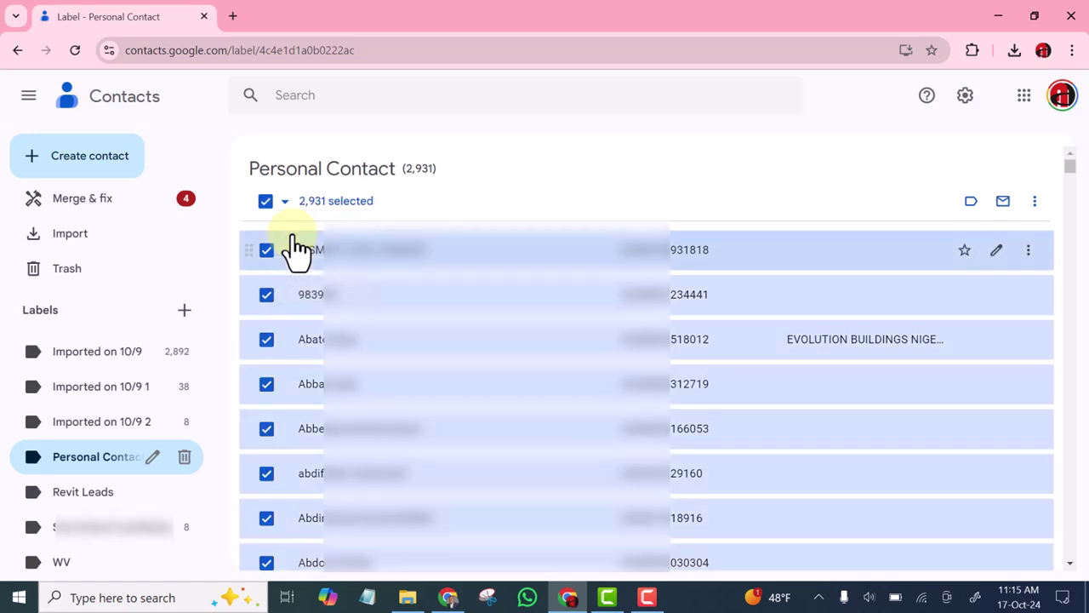
pyautogui.click(1036, 205)
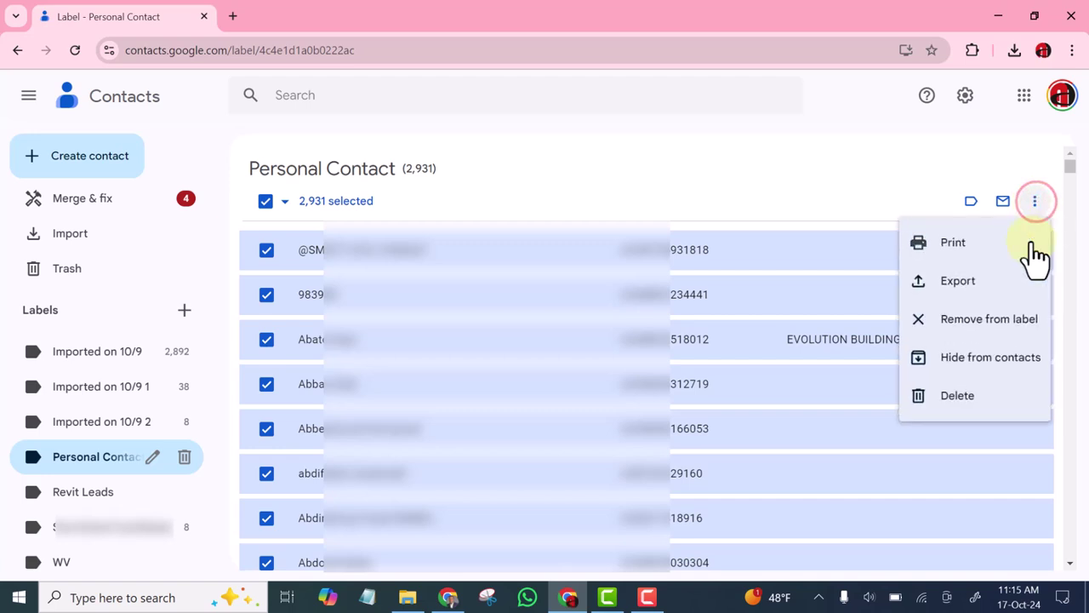
pyautogui.click(962, 397)
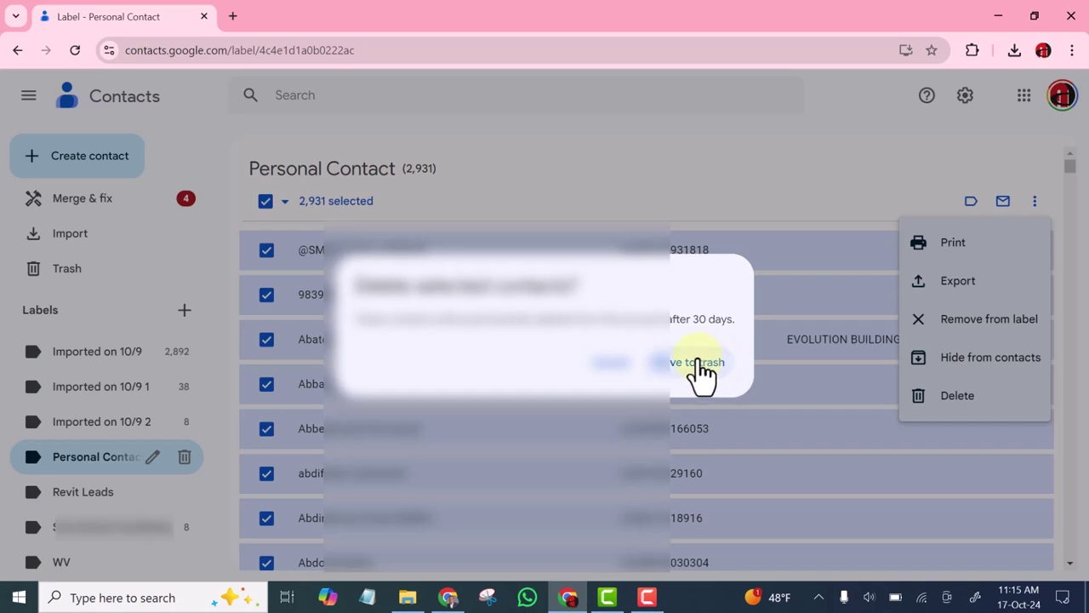
pyautogui.click(696, 363)
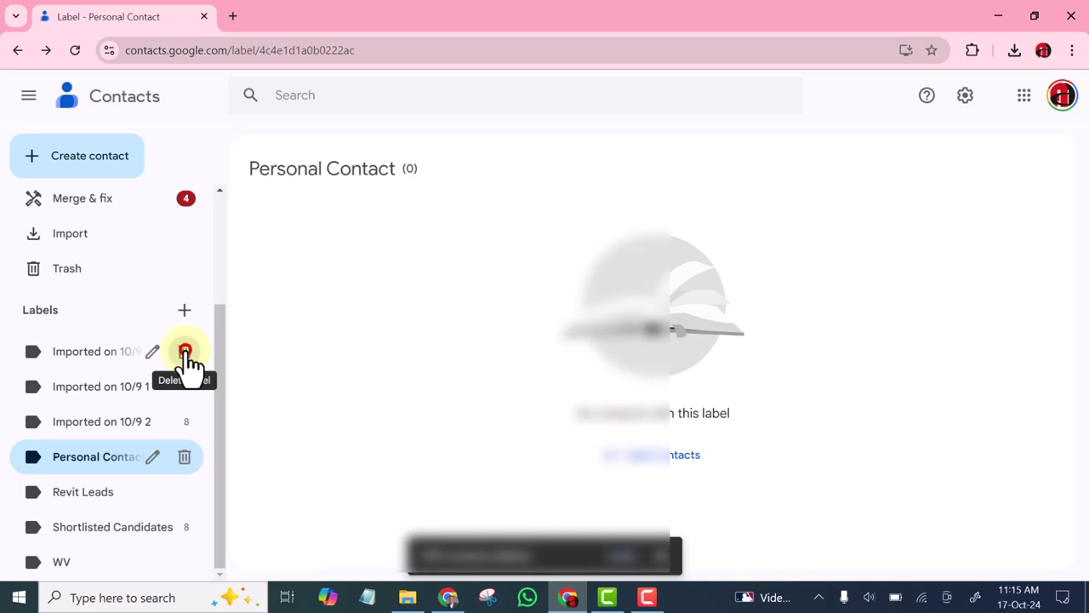
# Remove the Imported on 10/9 label using its trash-can icon in the sidebar.
pyautogui.click(184, 351)
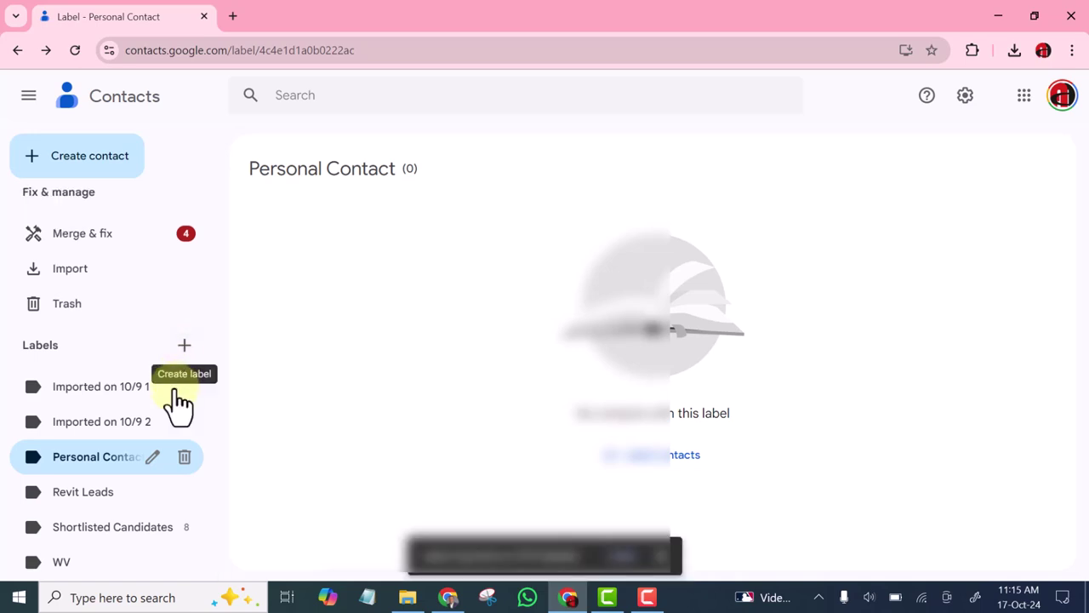
pyautogui.click(183, 387)
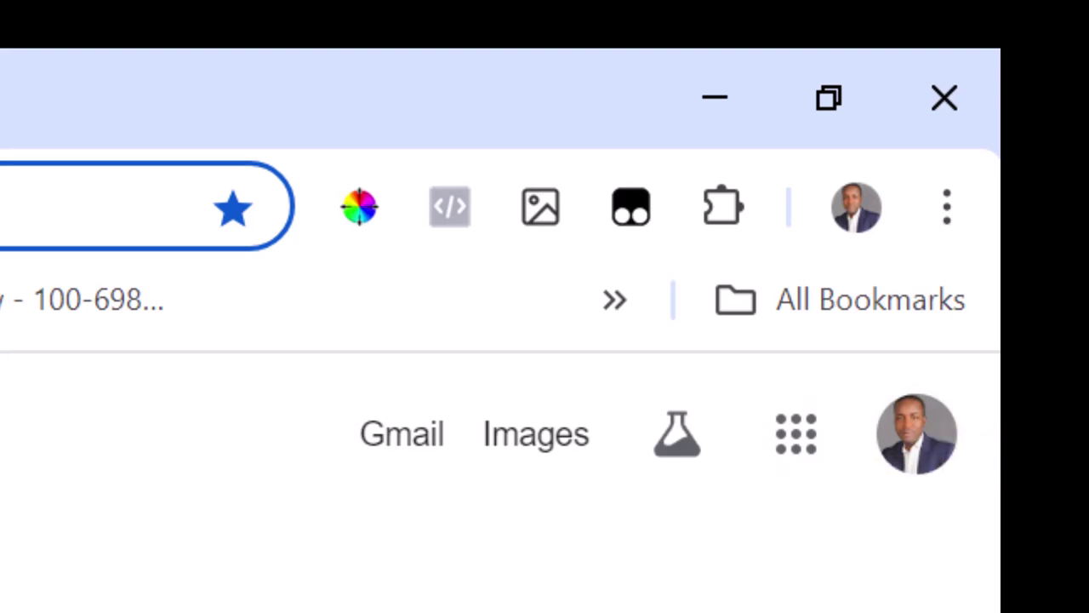
# Launch Google Contacts from the Google apps grid on the homepage.
pyautogui.click(796, 436)
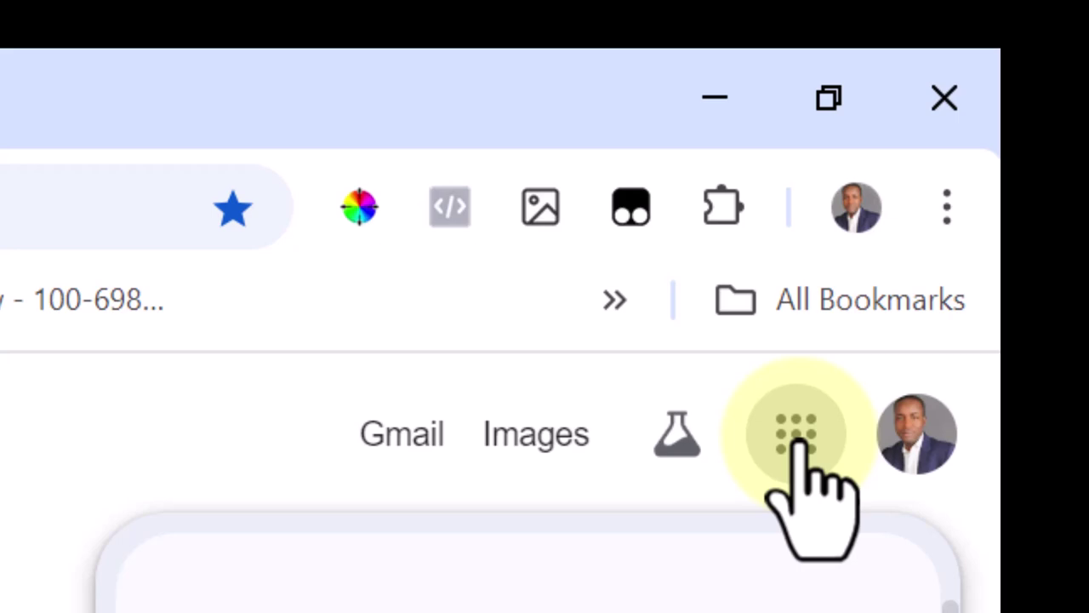
pyautogui.click(817, 463)
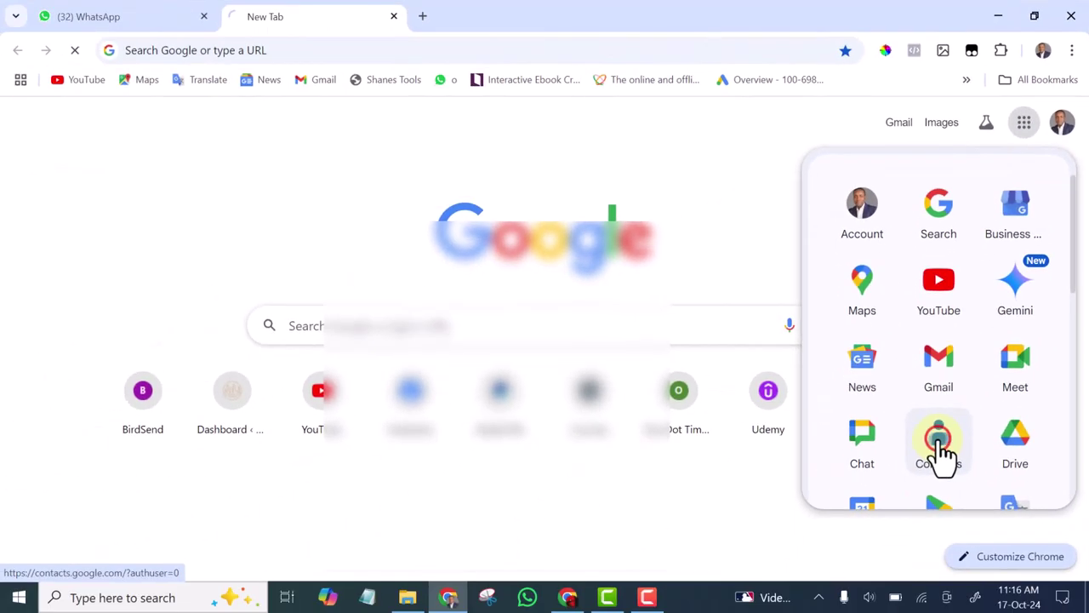
pyautogui.click(936, 455)
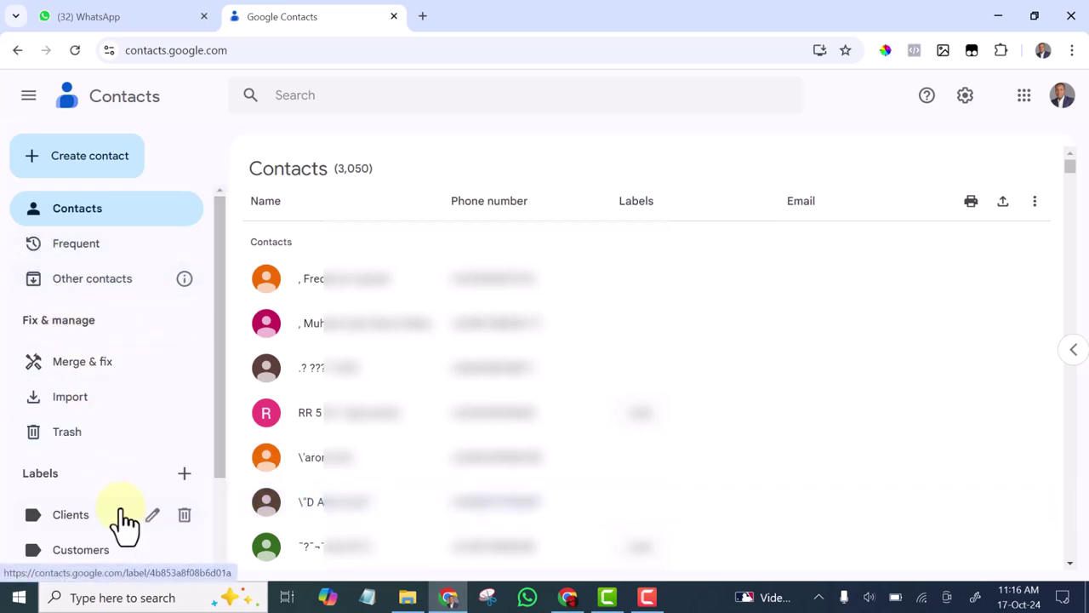
# Import contacts (6).vcf from Downloads and dismiss the completion notice.
pyautogui.click(72, 402)
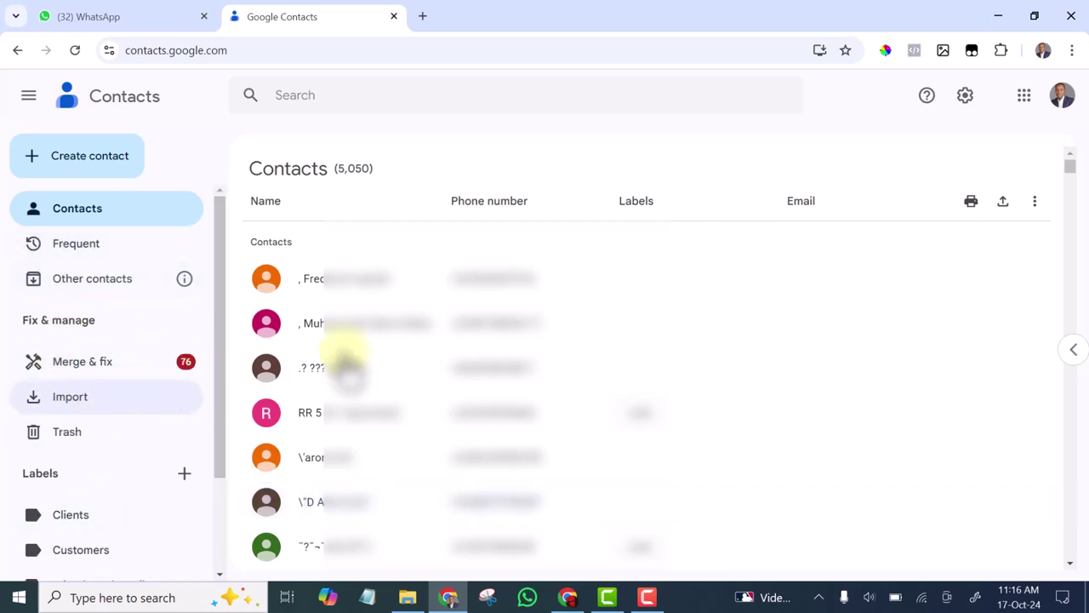
pyautogui.click(444, 325)
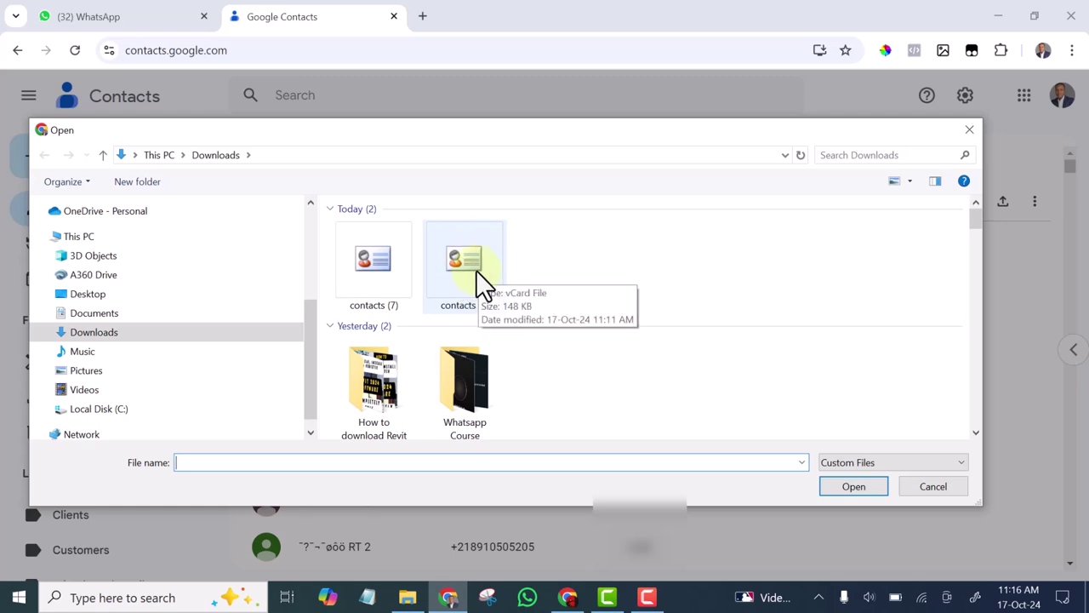
pyautogui.click(455, 252)
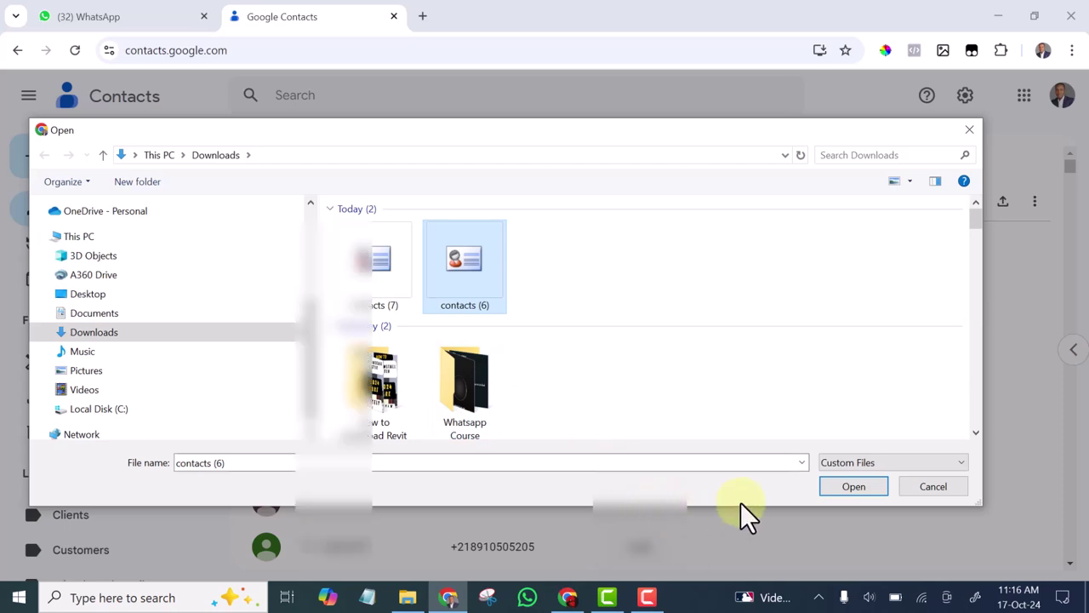
pyautogui.click(847, 484)
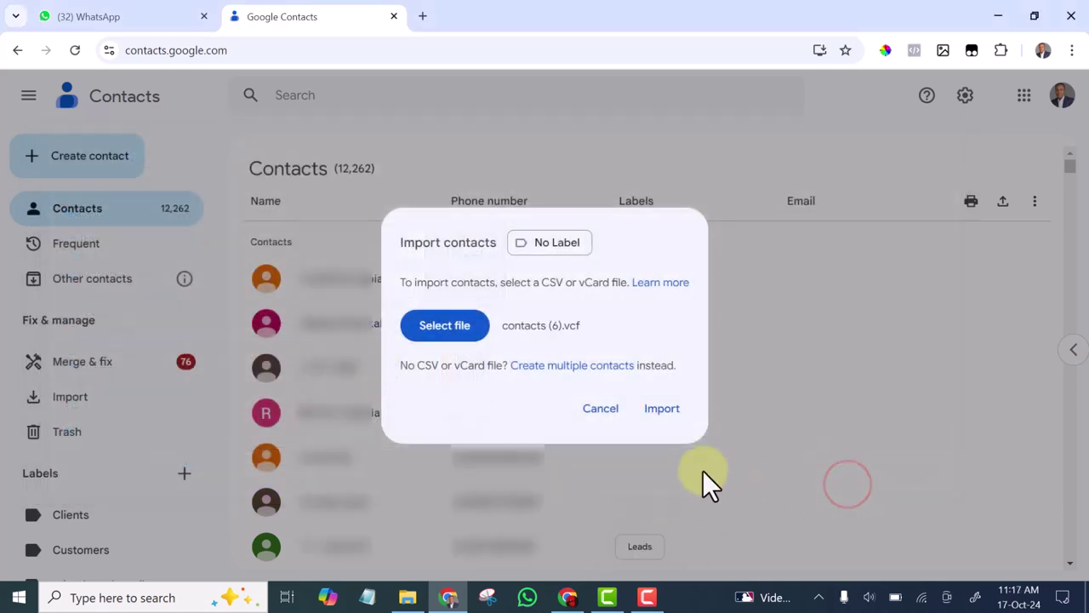
pyautogui.click(662, 410)
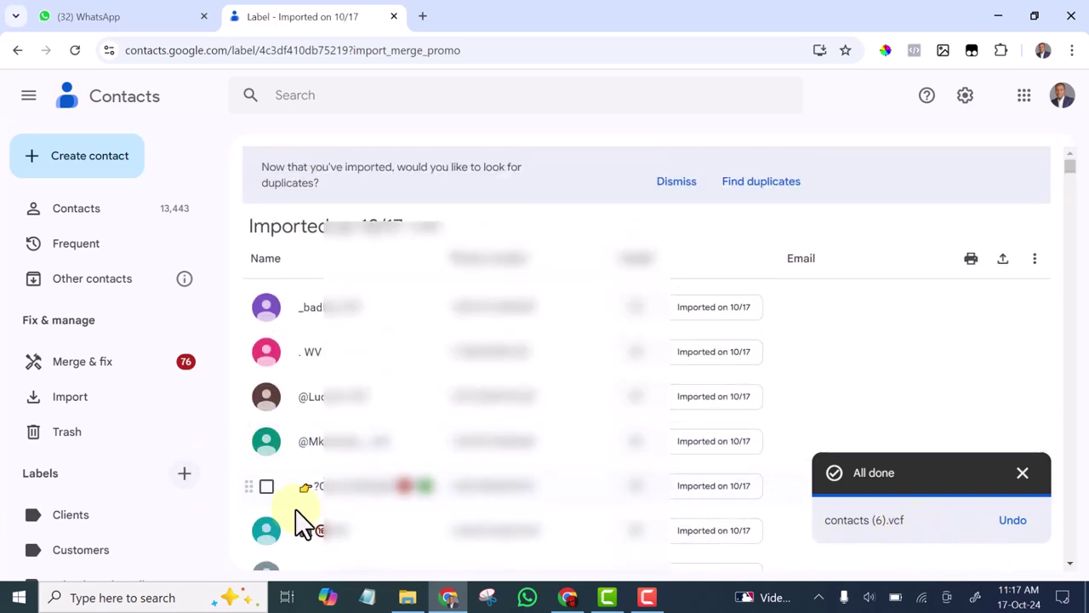
pyautogui.click(1028, 475)
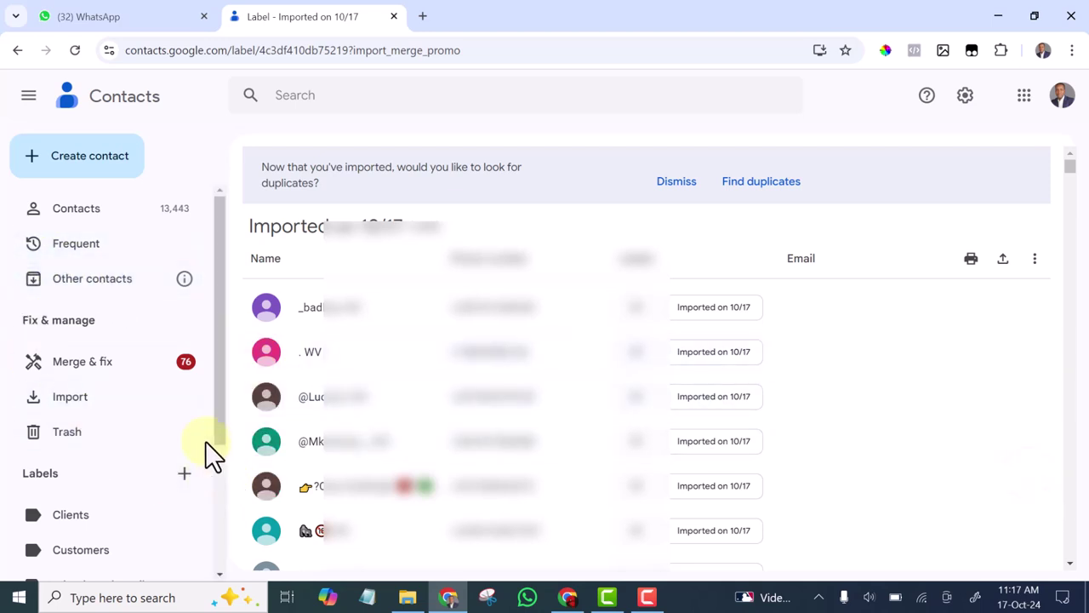
# Import contacts (7).vcf, dismiss the notice, then go back to the full contacts list.
pyautogui.click(73, 396)
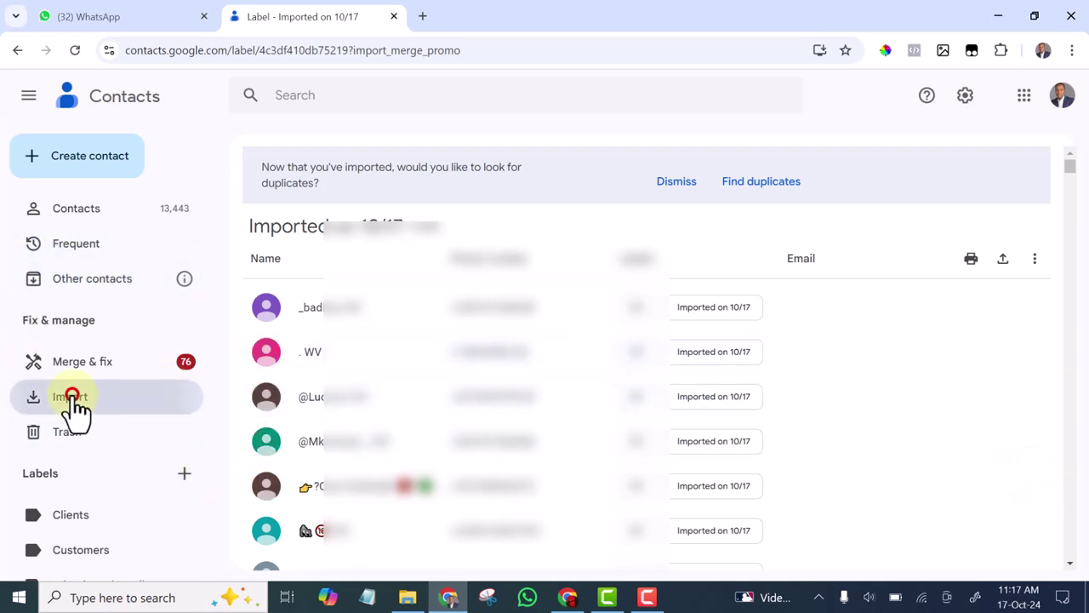
pyautogui.click(439, 327)
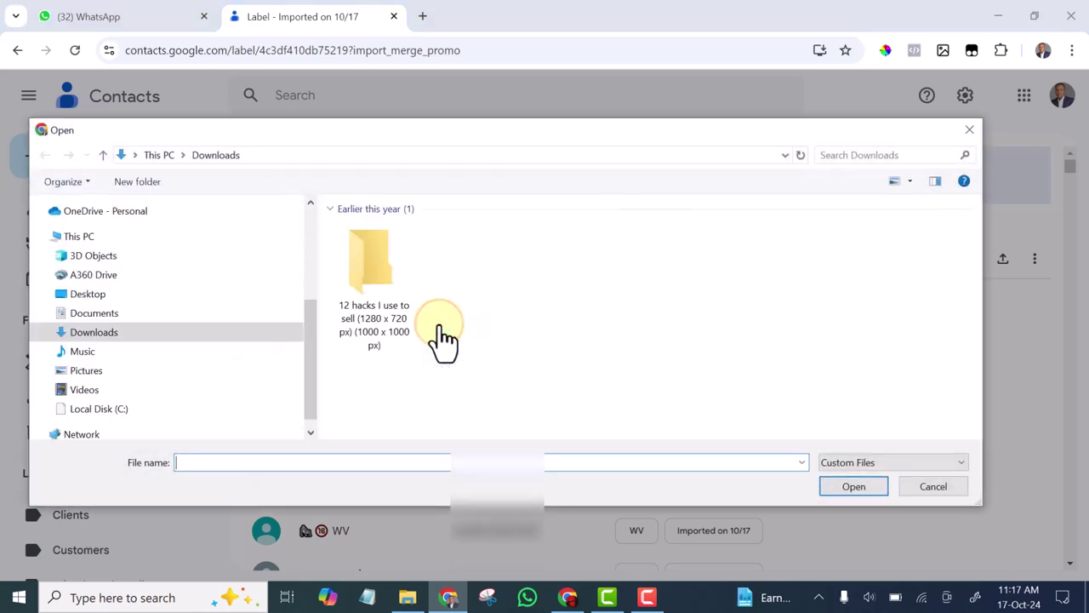
pyautogui.scroll(5, 510, 374)
pyautogui.doubleClick(369, 257)
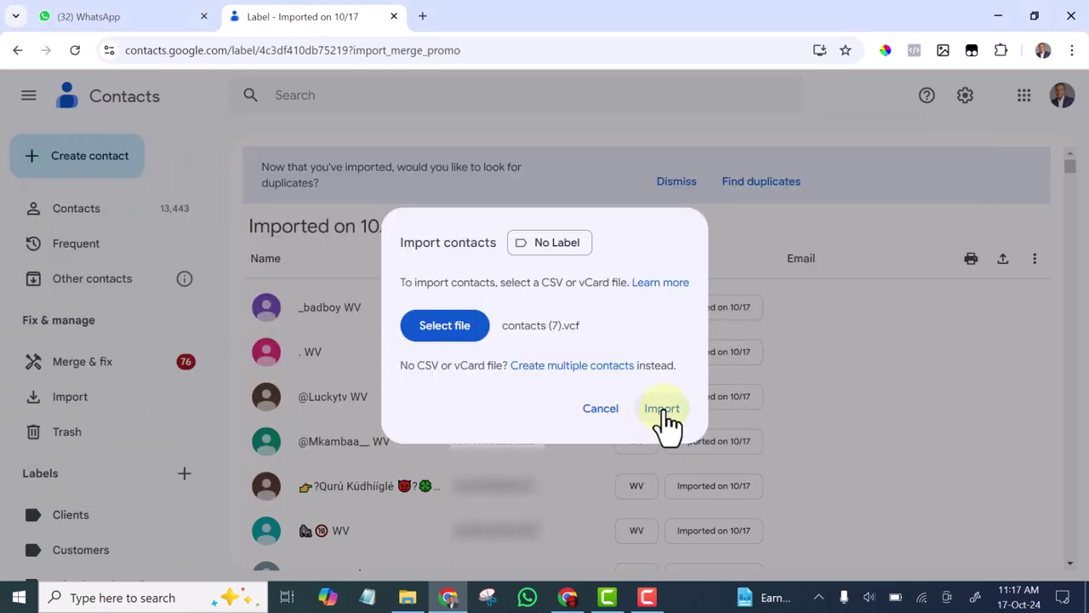
pyautogui.click(664, 410)
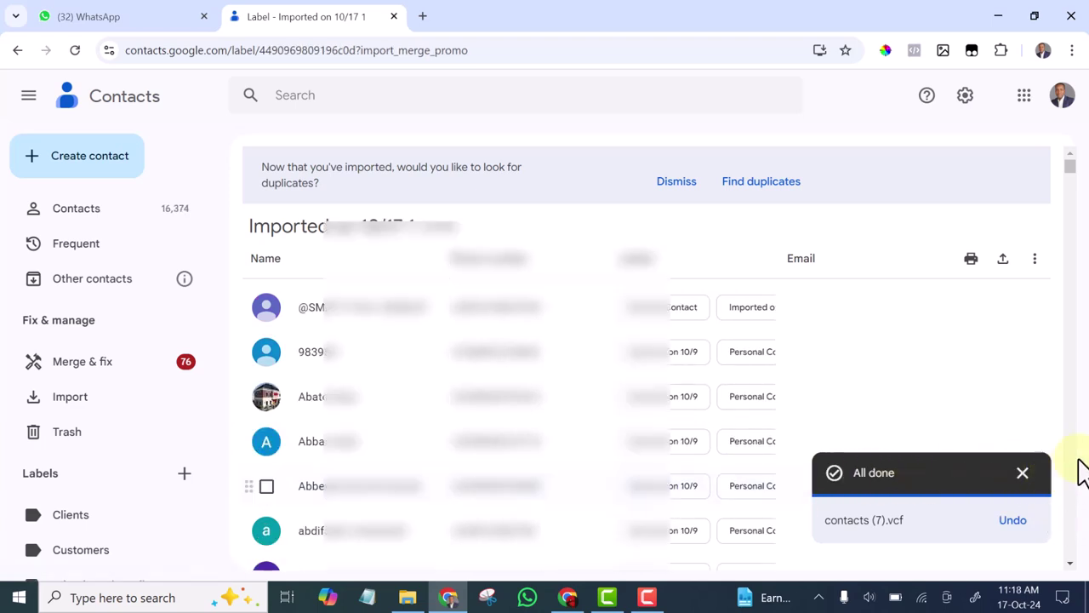
pyautogui.click(1025, 475)
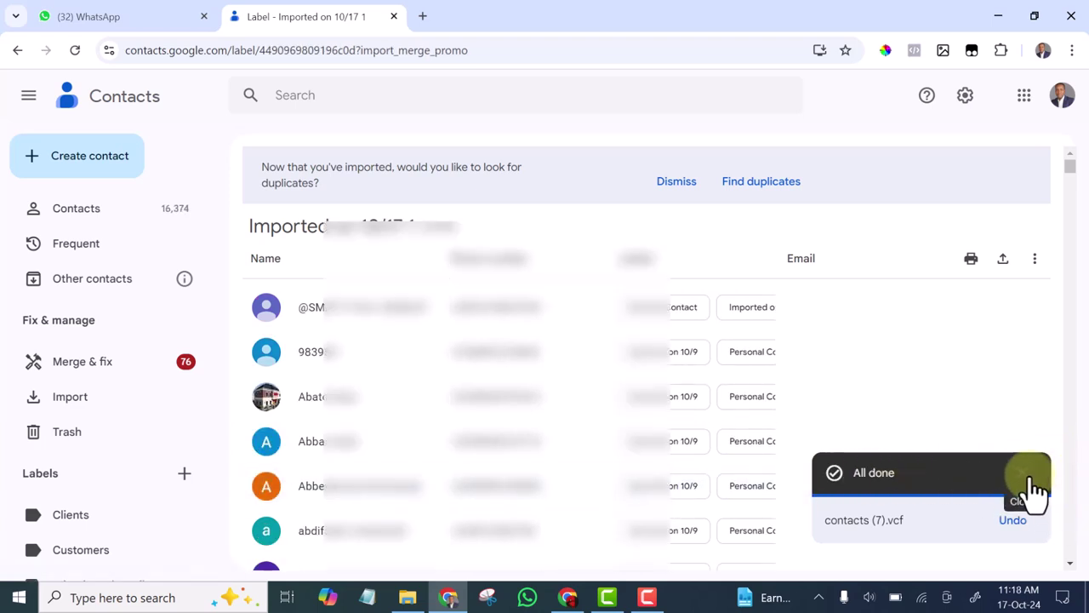
pyautogui.click(1025, 475)
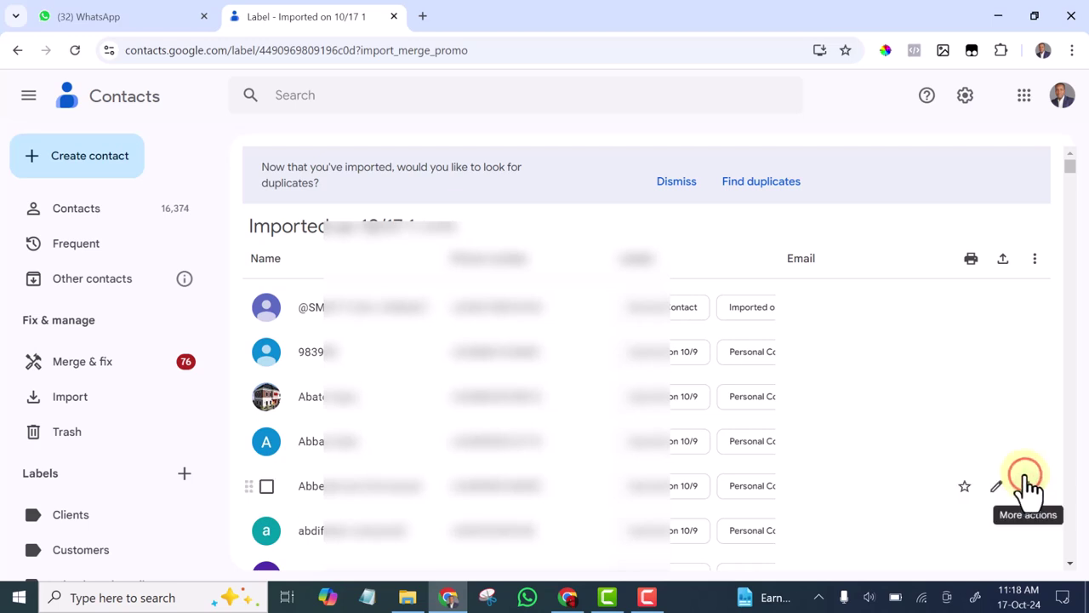
pyautogui.scroll(-3, 316, 479)
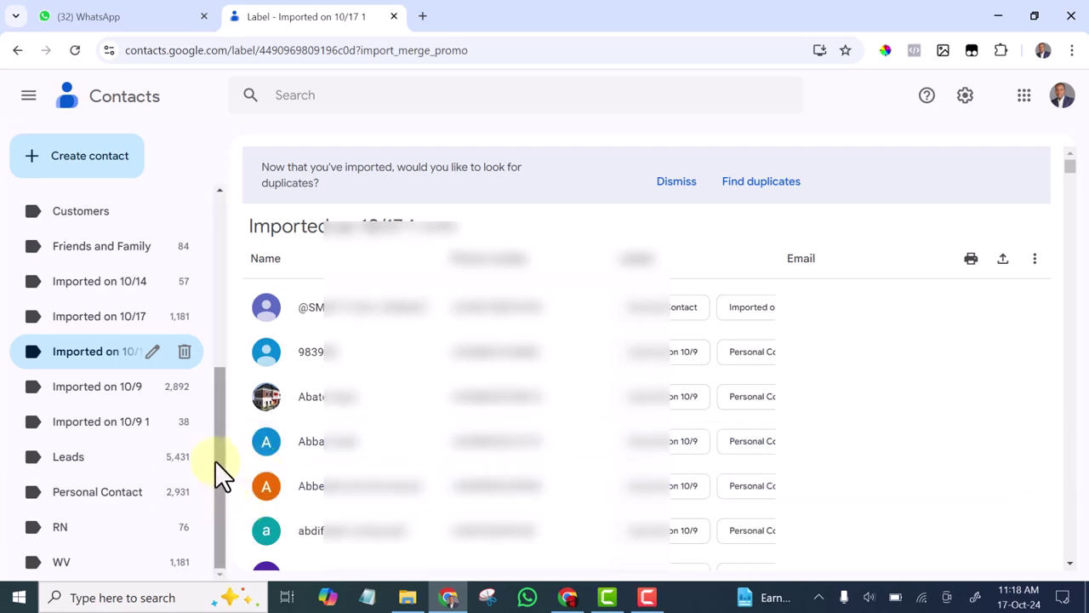
pyautogui.hotkey('alt', 'Left')
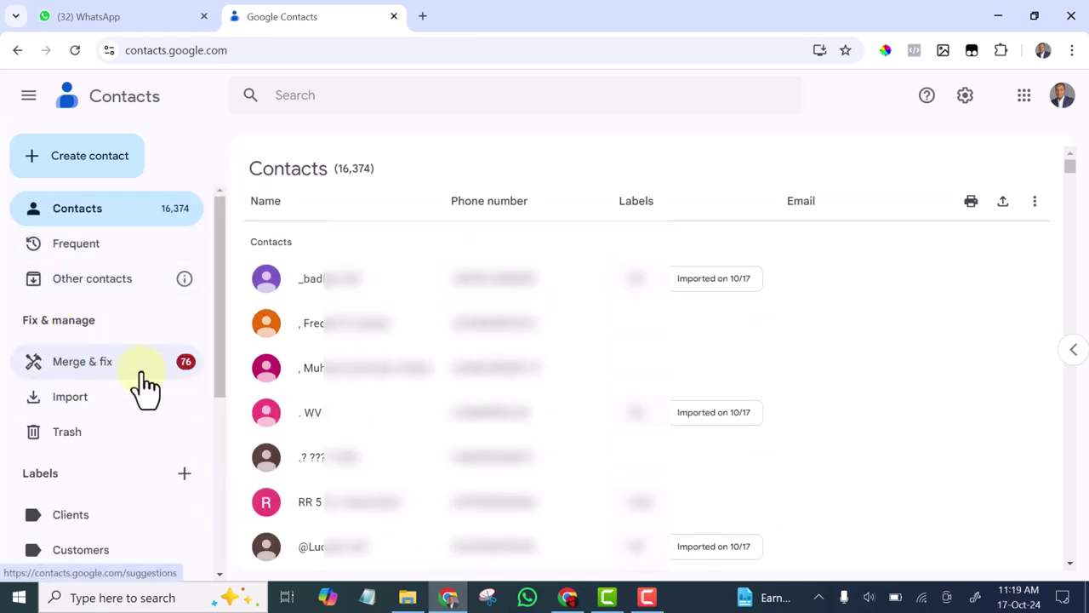
# Merge all remaining duplicates in Merge & fix, then return to the Contacts list.
pyautogui.click(111, 363)
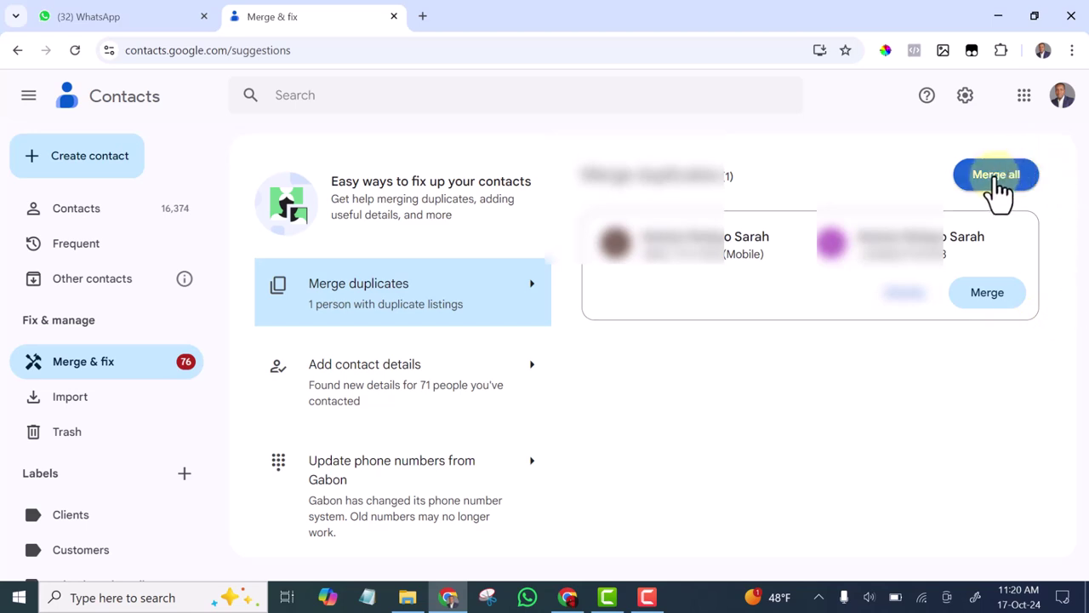
pyautogui.click(991, 292)
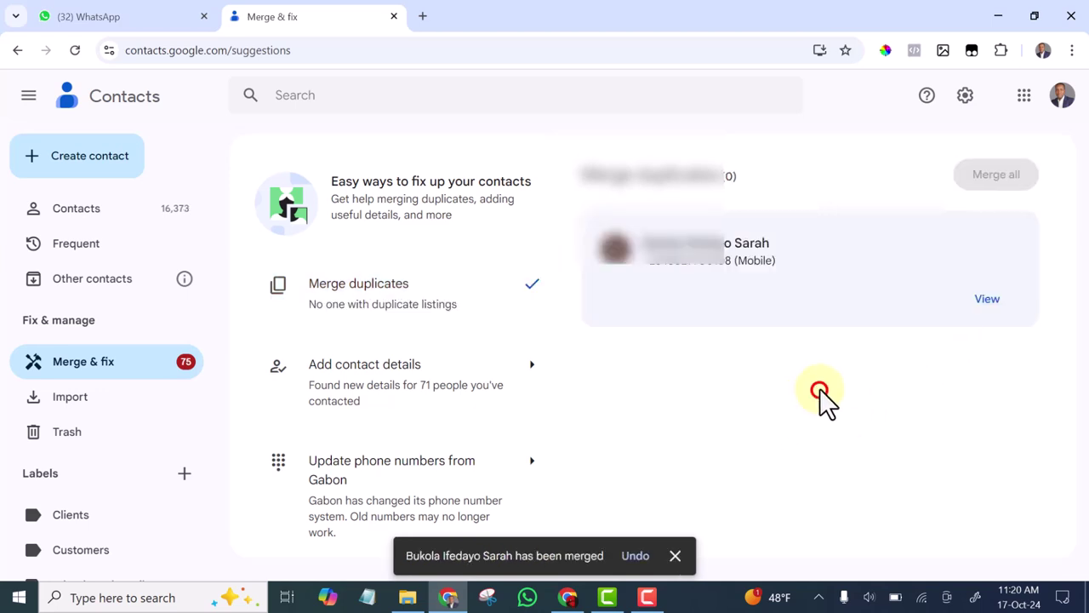
pyautogui.click(76, 210)
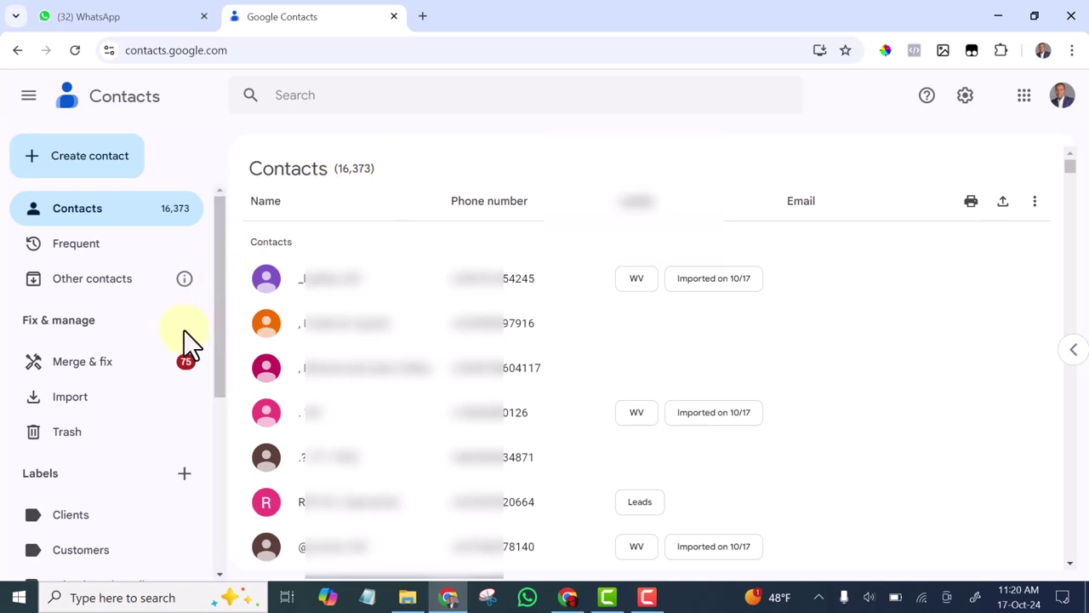
# Delete the Imported on 10/17 and Imported on 10/17 1 labels, keeping their contacts.
pyautogui.moveTo(219, 301); pyautogui.dragTo(209, 470)
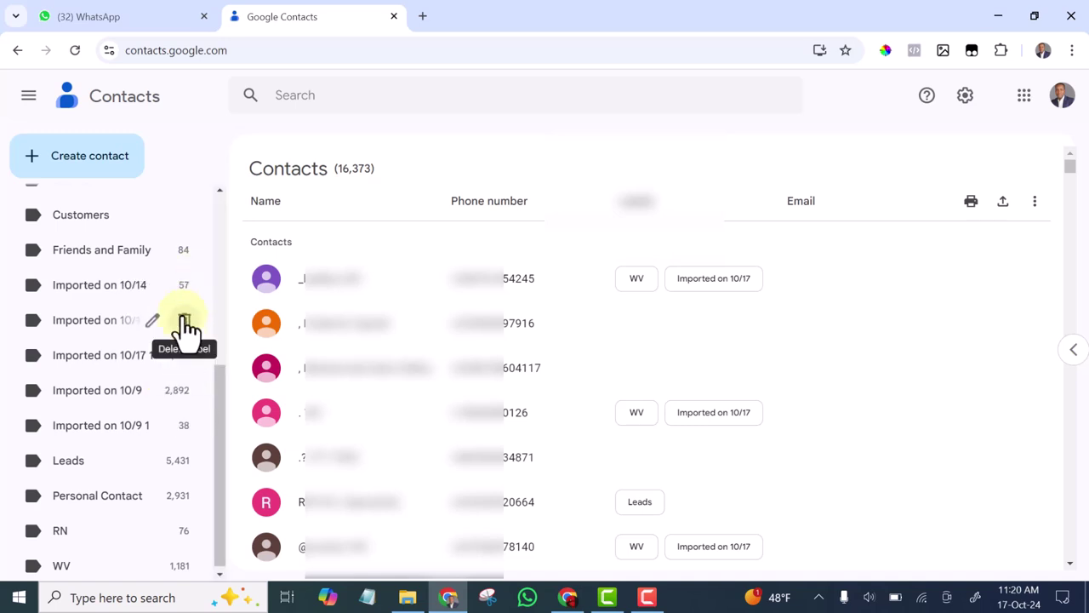
pyautogui.click(184, 320)
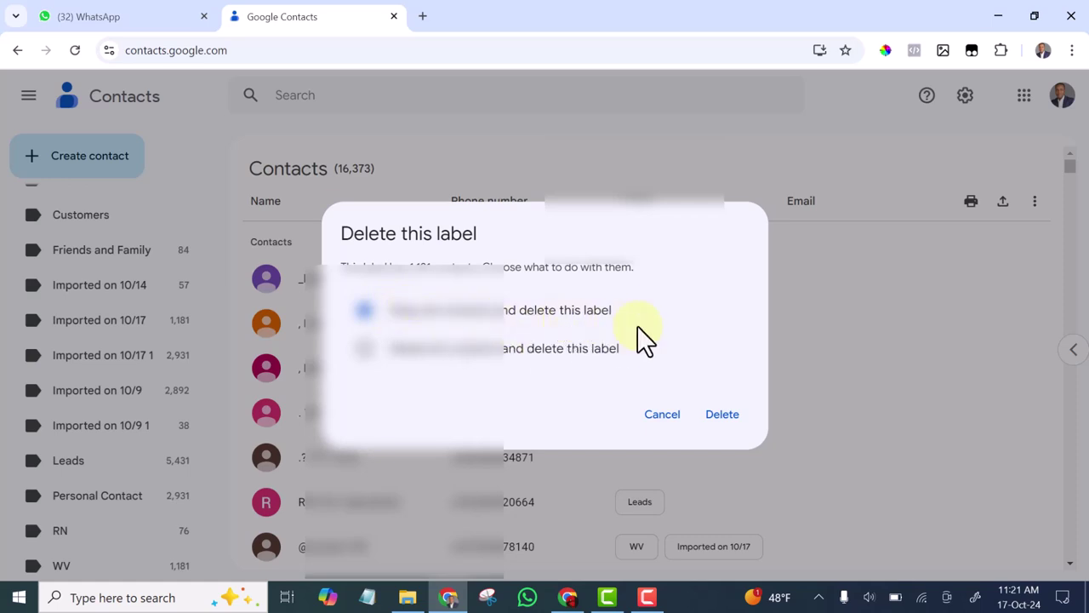
pyautogui.click(723, 415)
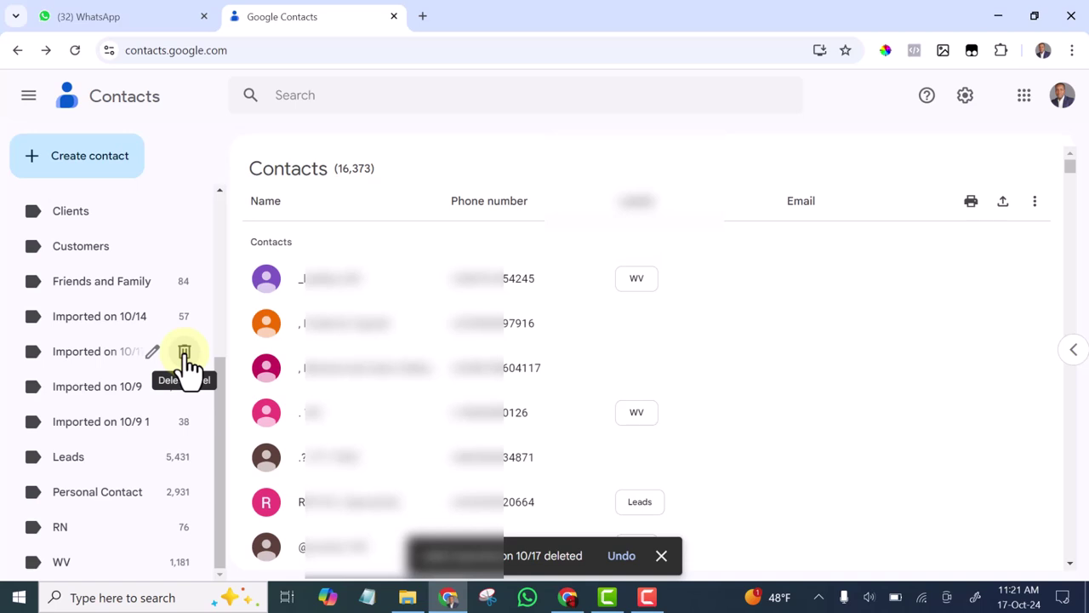
pyautogui.click(185, 353)
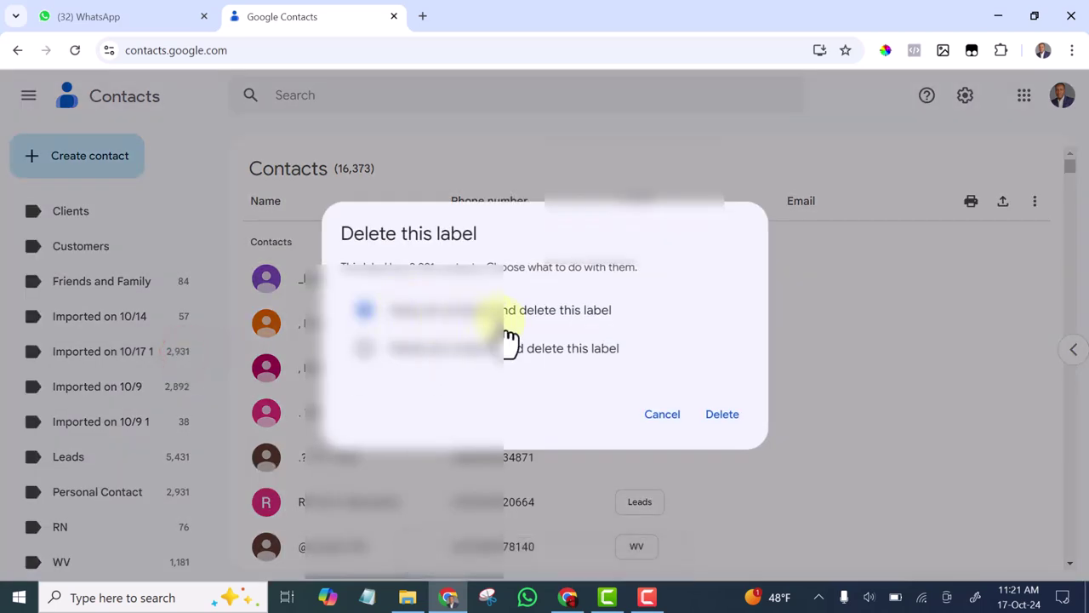
pyautogui.click(722, 415)
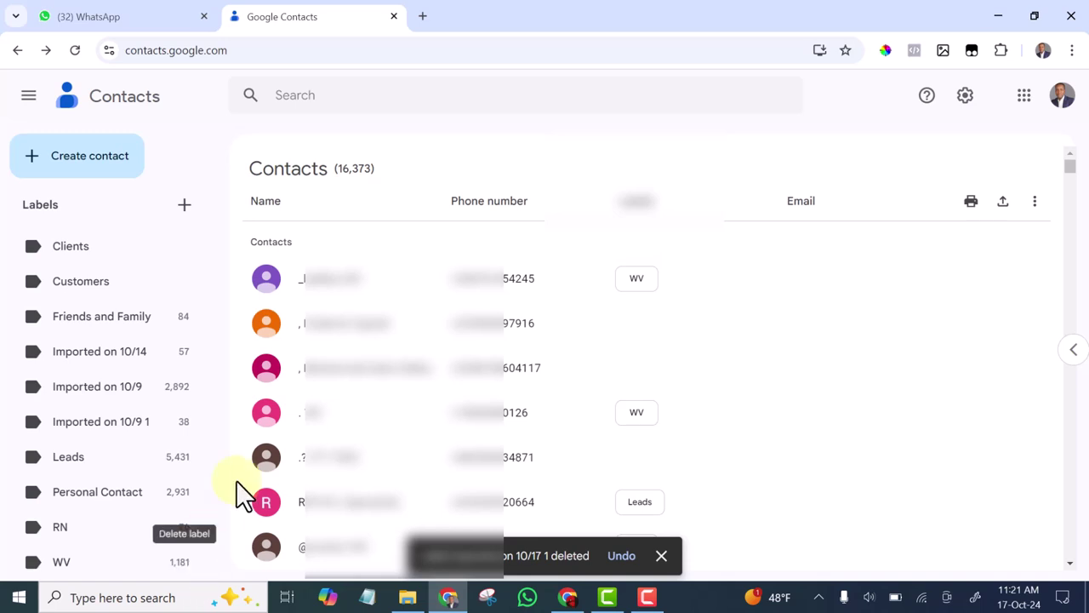
# Delete the Customers and Clients labels from the sidebar.
pyautogui.moveTo(187, 443)
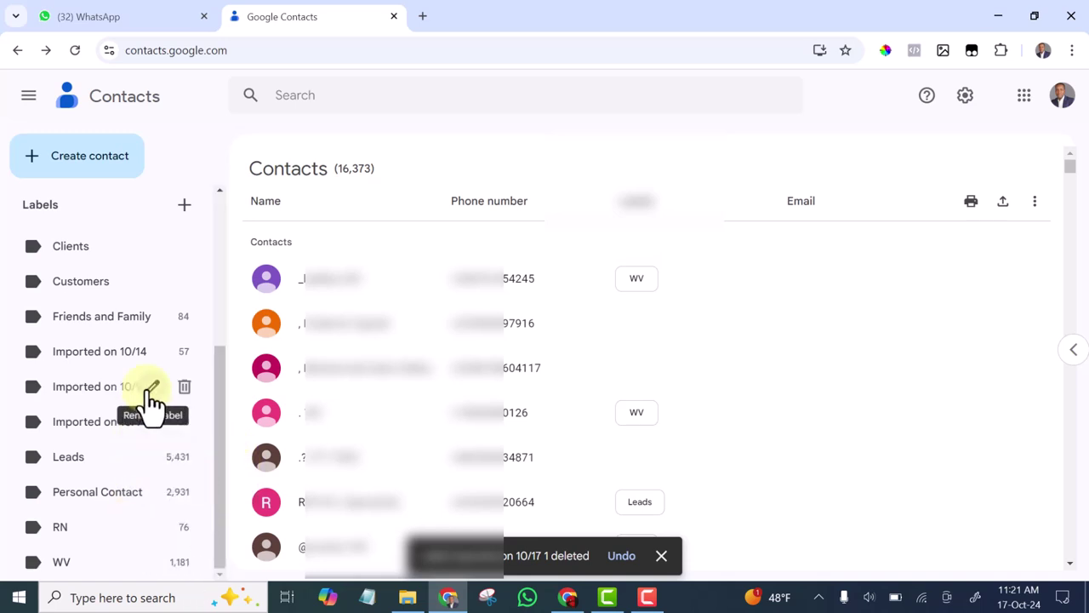
pyautogui.moveTo(194, 395)
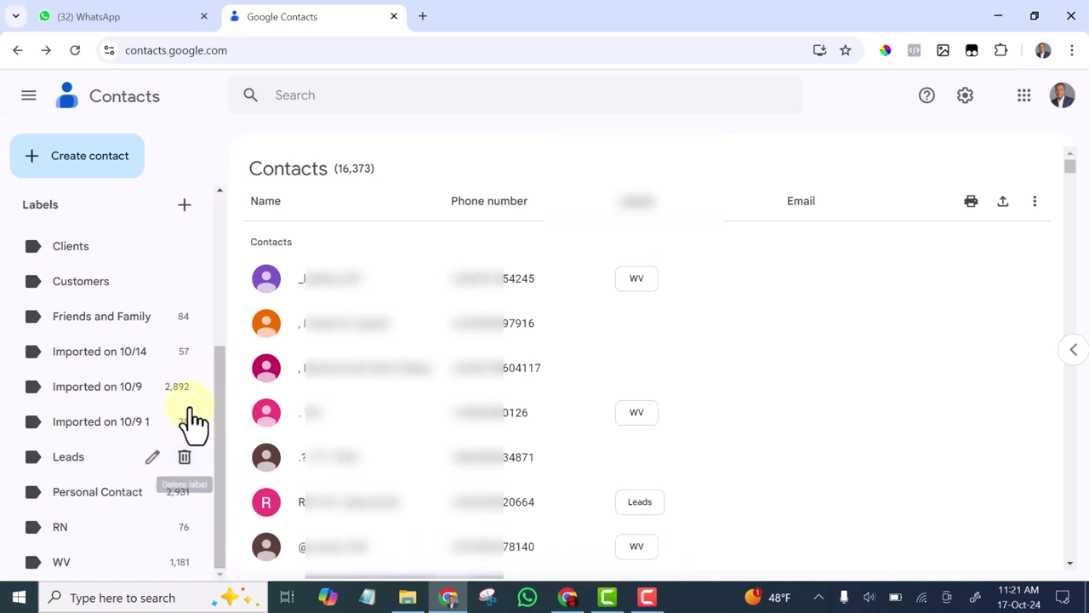
pyautogui.moveTo(185, 285)
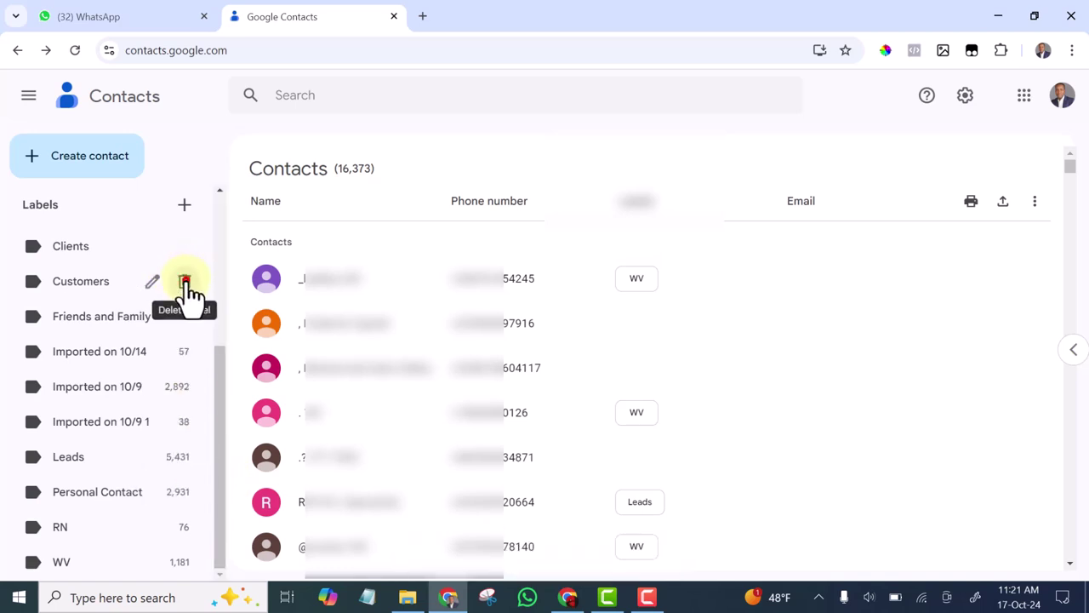
pyautogui.click(186, 282)
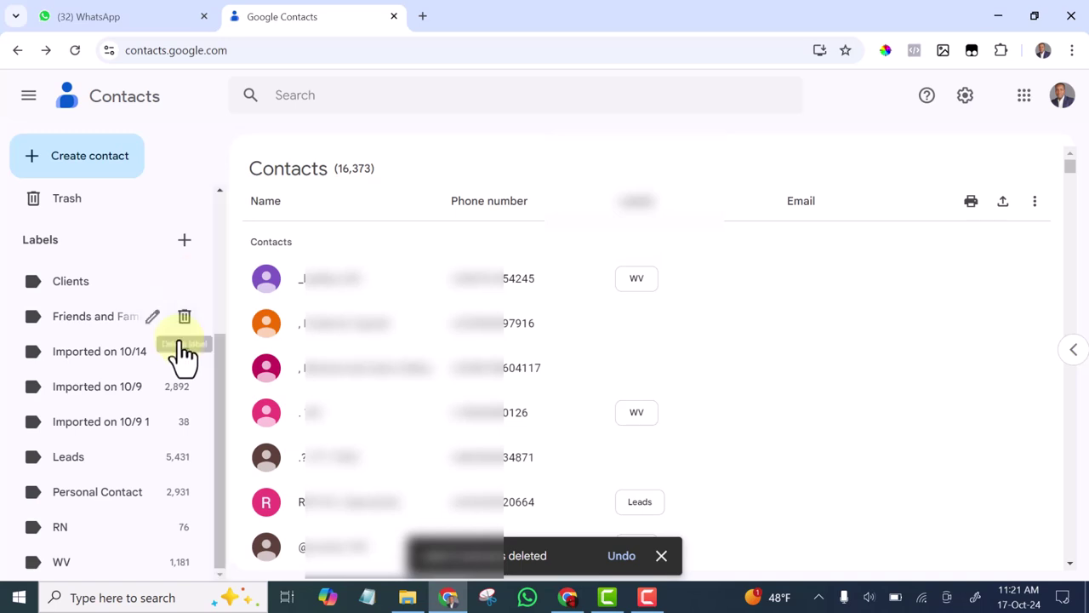
pyautogui.moveTo(189, 289)
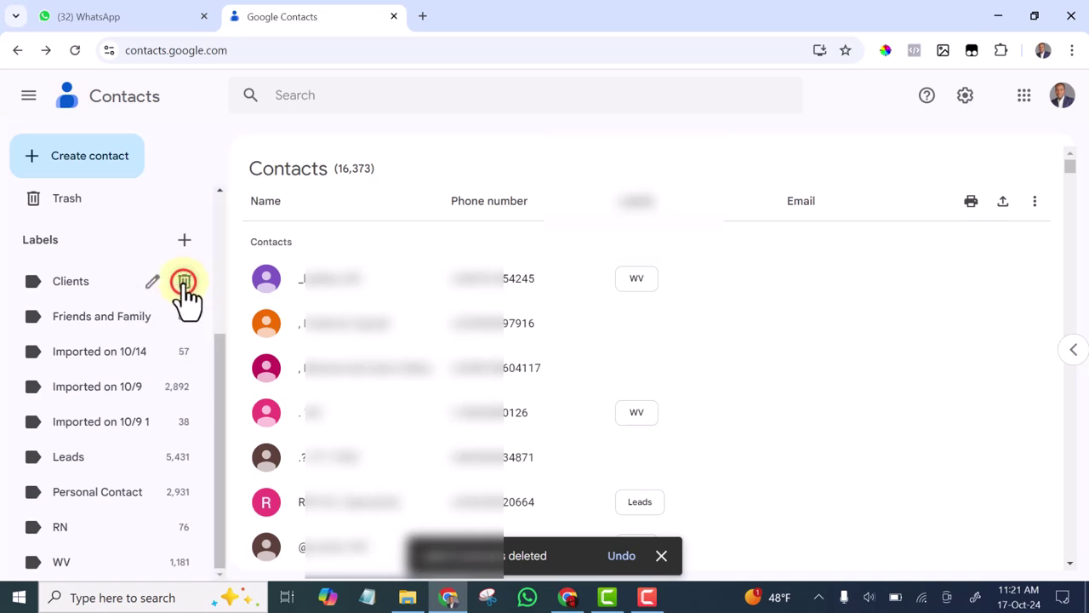
pyautogui.click(185, 283)
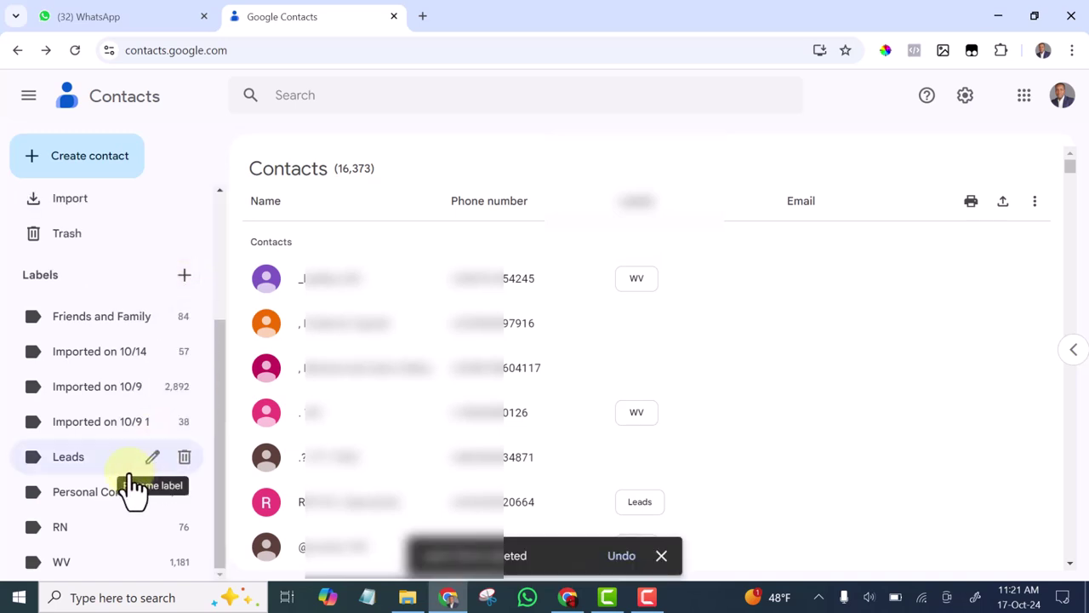
pyautogui.scroll(1, 219, 417)
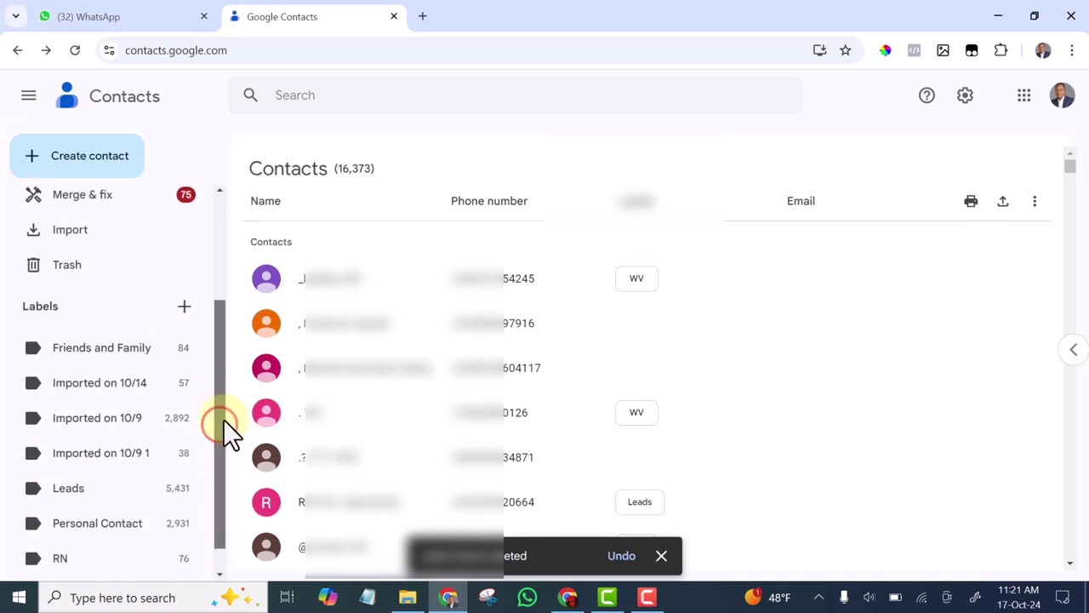
pyautogui.scroll(-1, 223, 419)
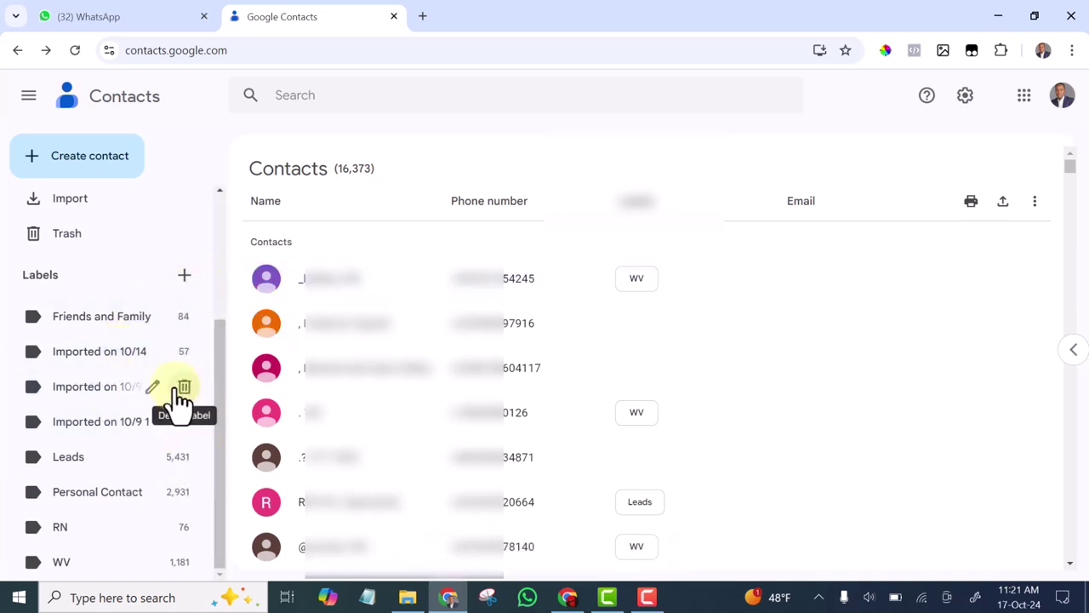
pyautogui.click(79, 395)
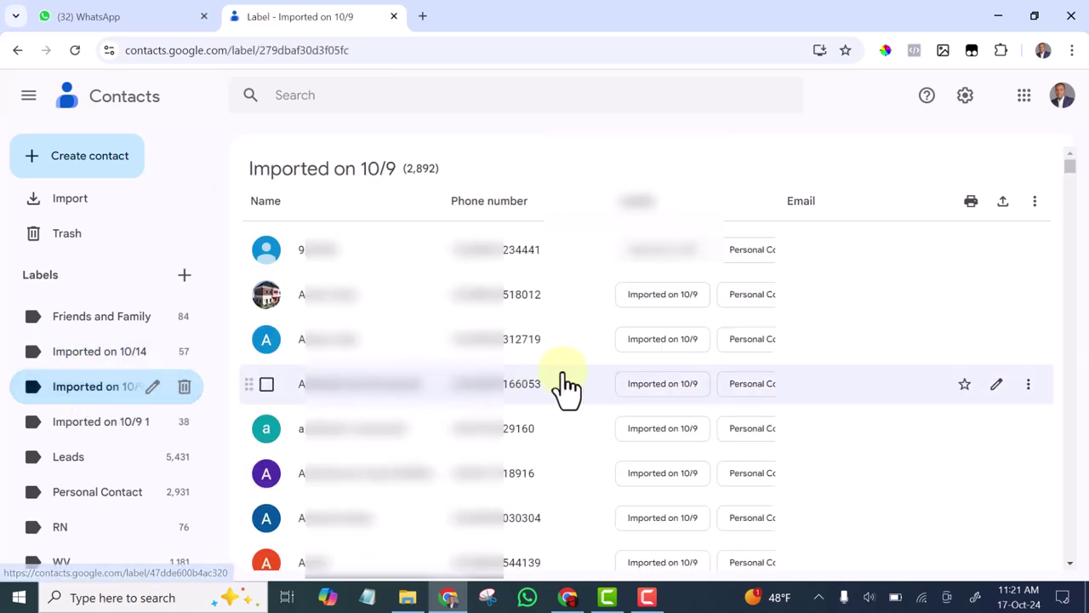
pyautogui.scroll(-2, 414, 397)
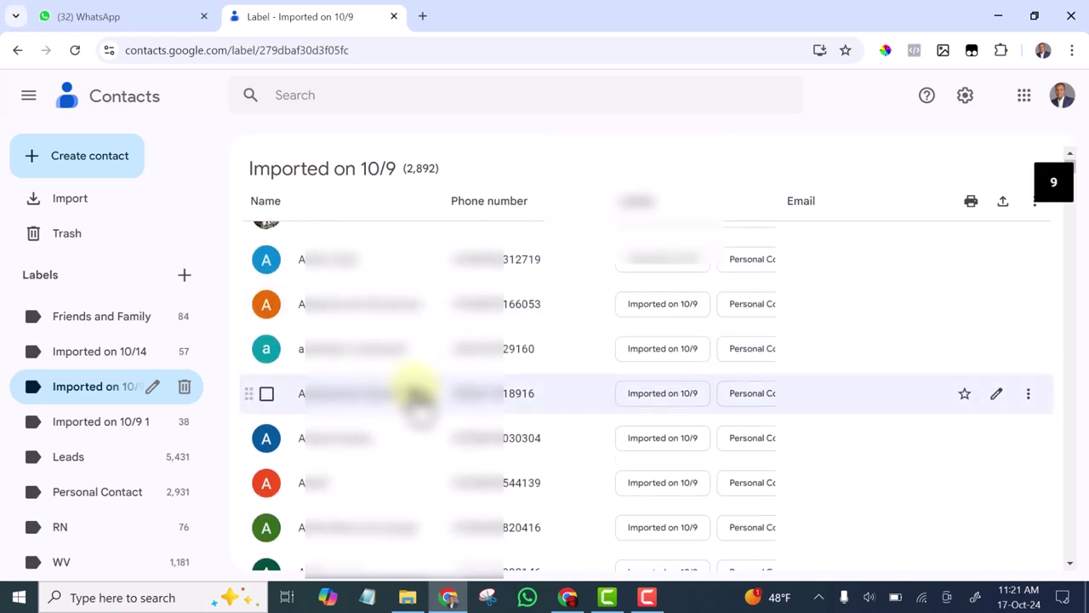
pyautogui.scroll(2, 423, 400)
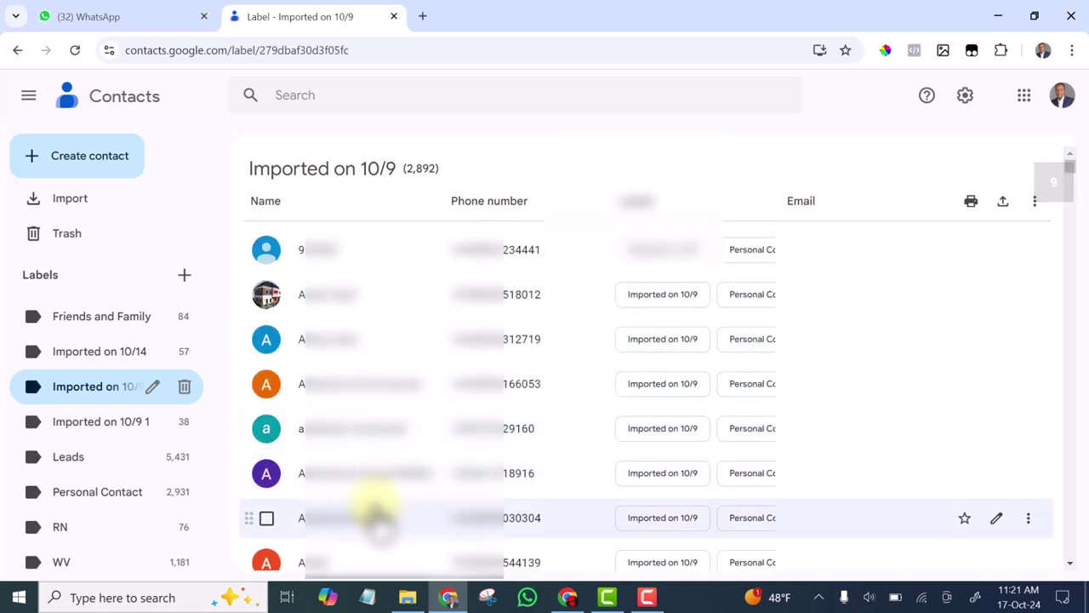
pyautogui.scroll(-4, 383, 375)
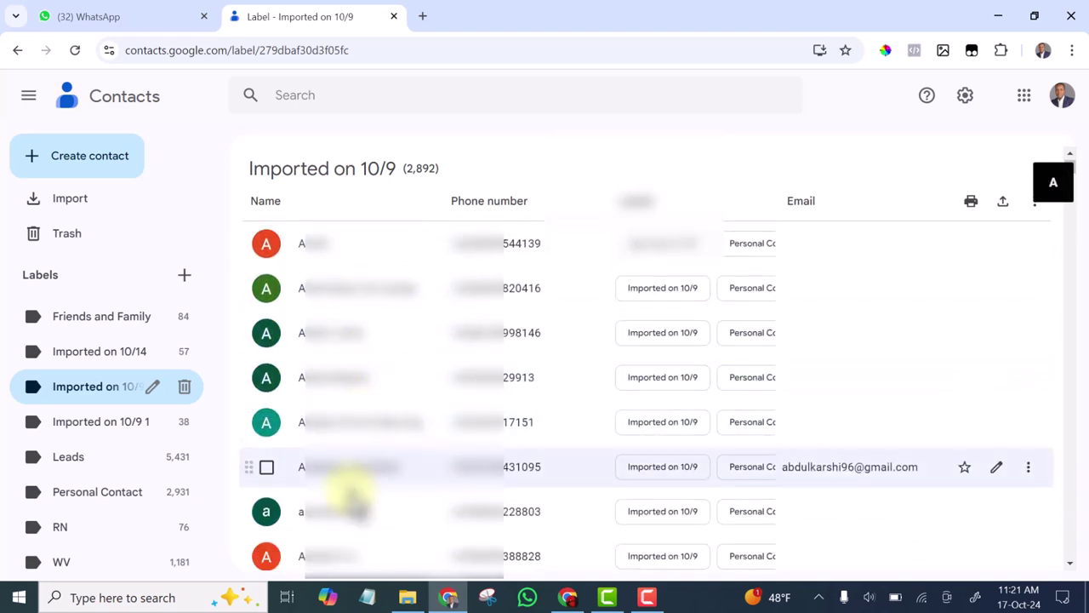
pyautogui.scroll(2, 151, 496)
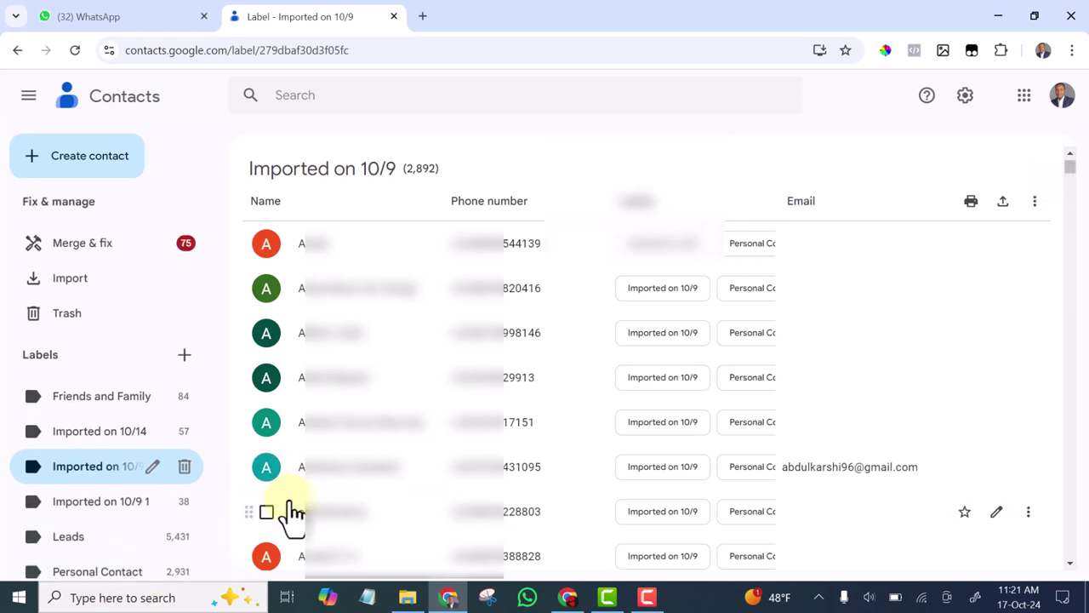
pyautogui.scroll(-1, 272, 523)
pyautogui.scroll(-1, 149, 518)
pyautogui.scroll(3, 535, 433)
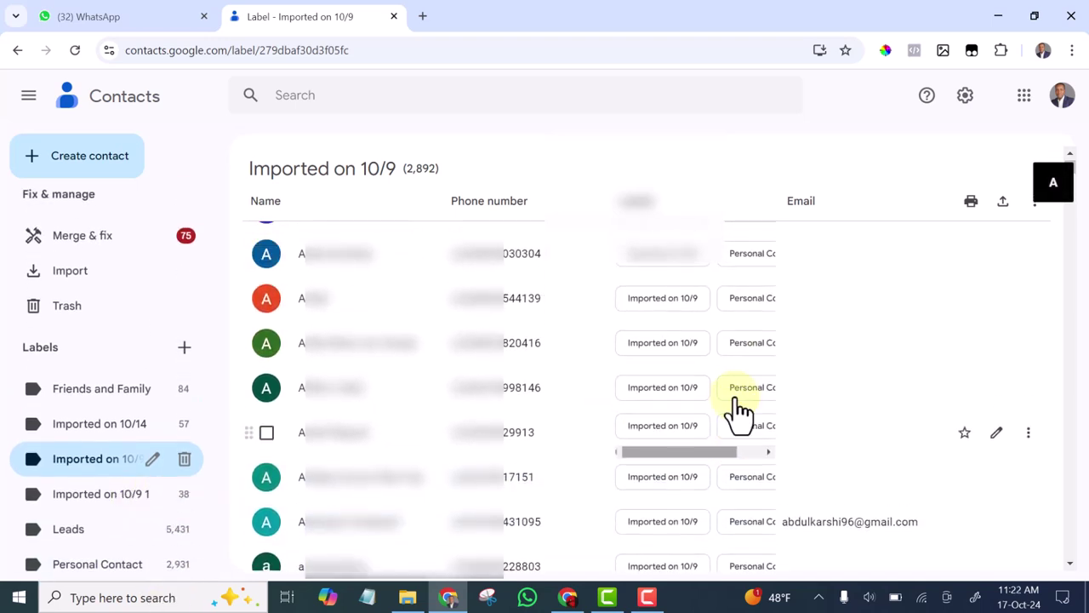
pyautogui.scroll(3, 763, 481)
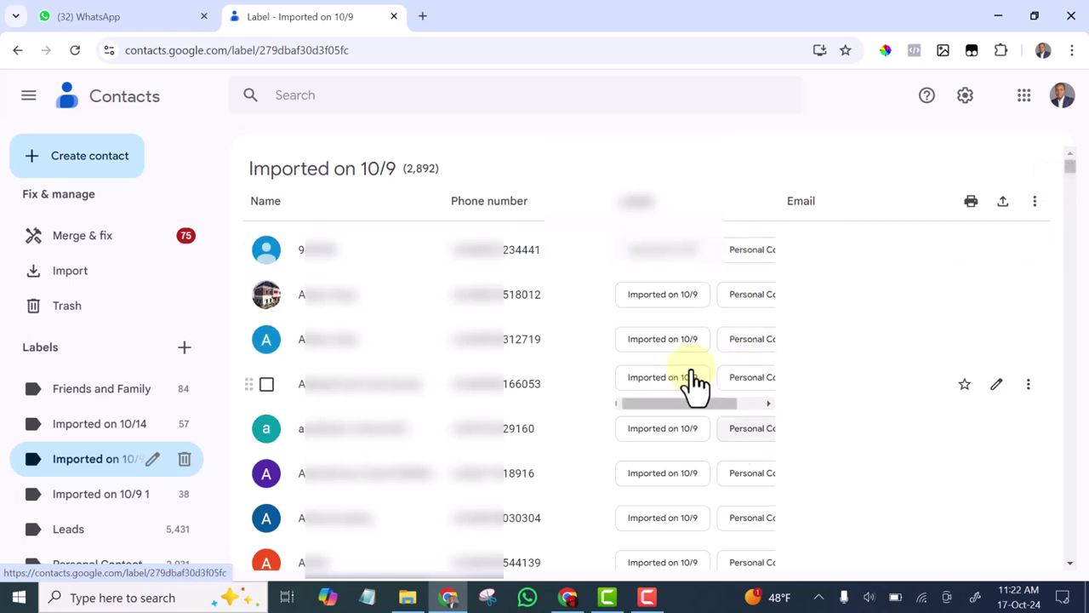
pyautogui.scroll(-2, 182, 445)
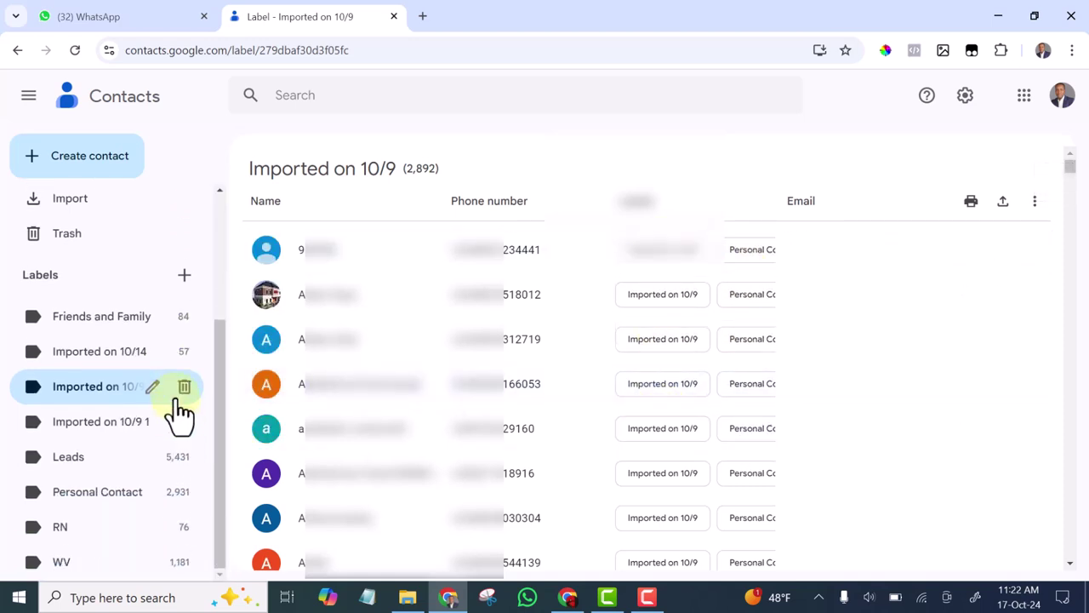
pyautogui.click(184, 388)
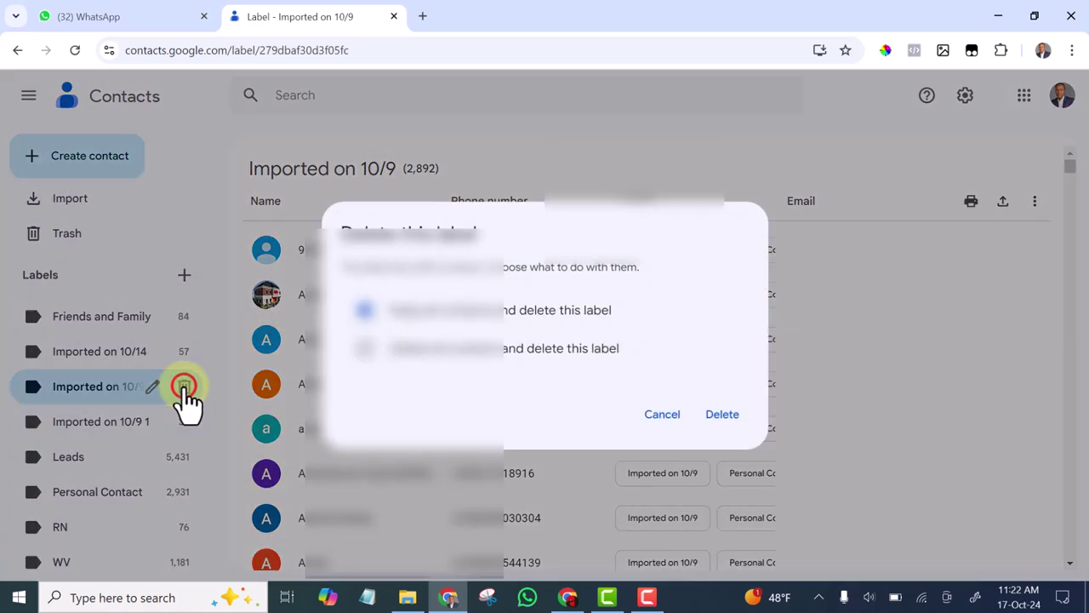
pyautogui.click(725, 415)
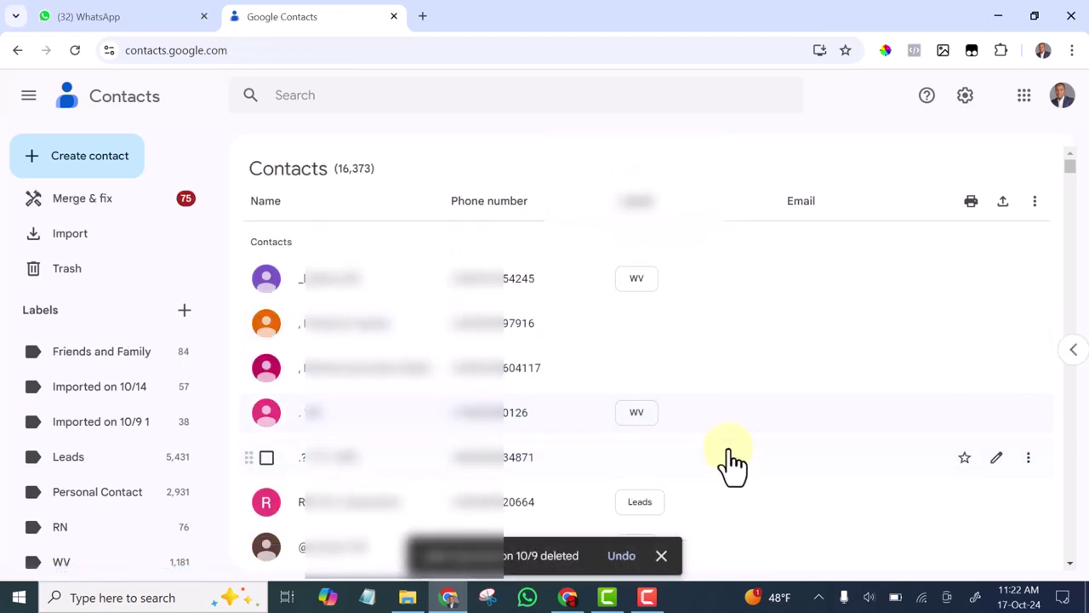
pyautogui.scroll(-2, 730, 464)
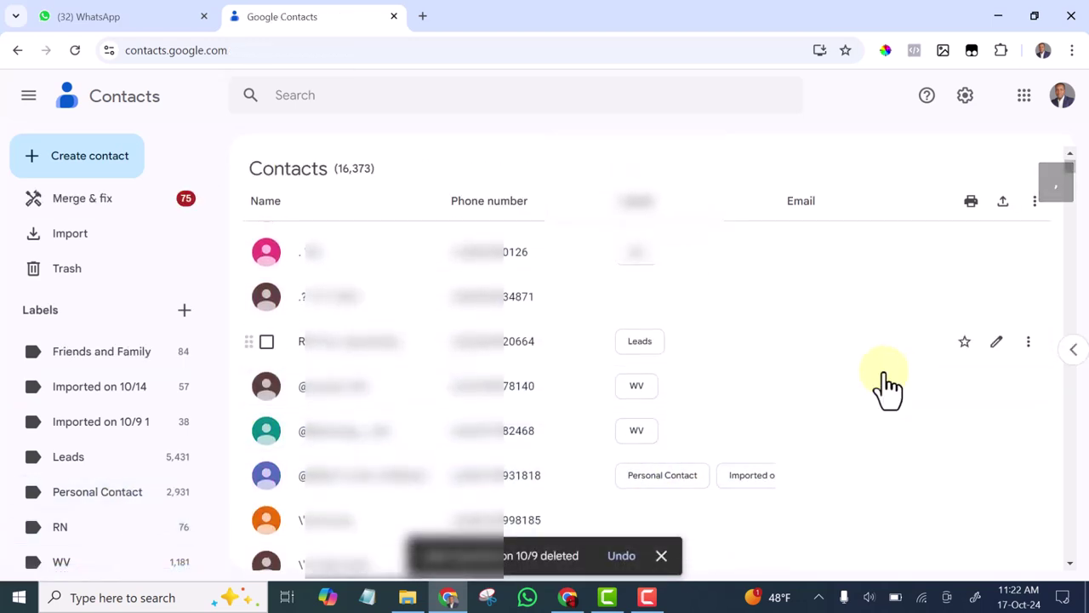
pyautogui.scroll(-2, 888, 388)
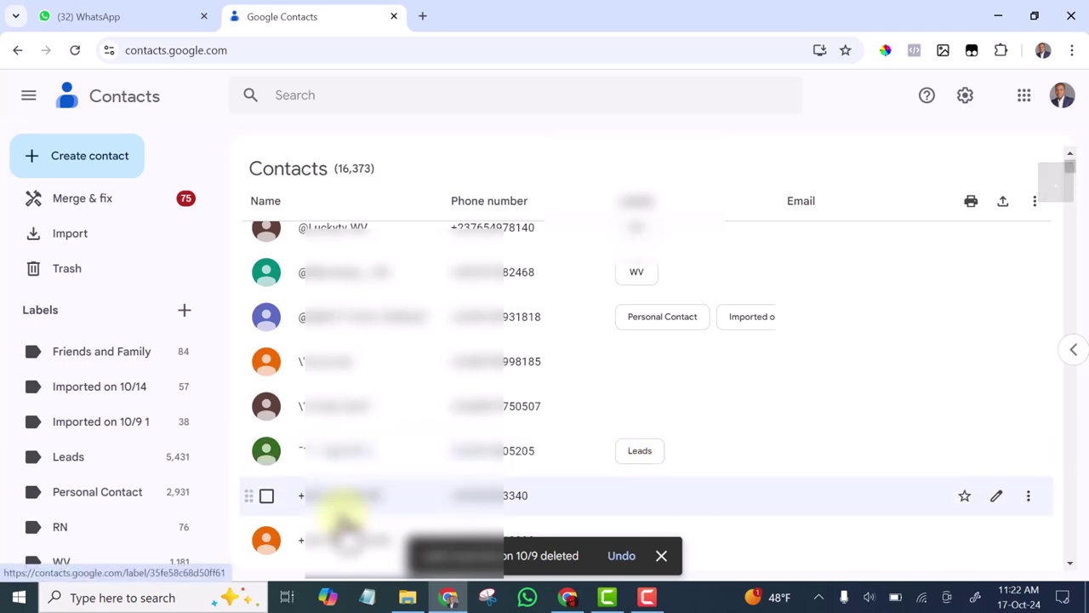
pyautogui.click(217, 491)
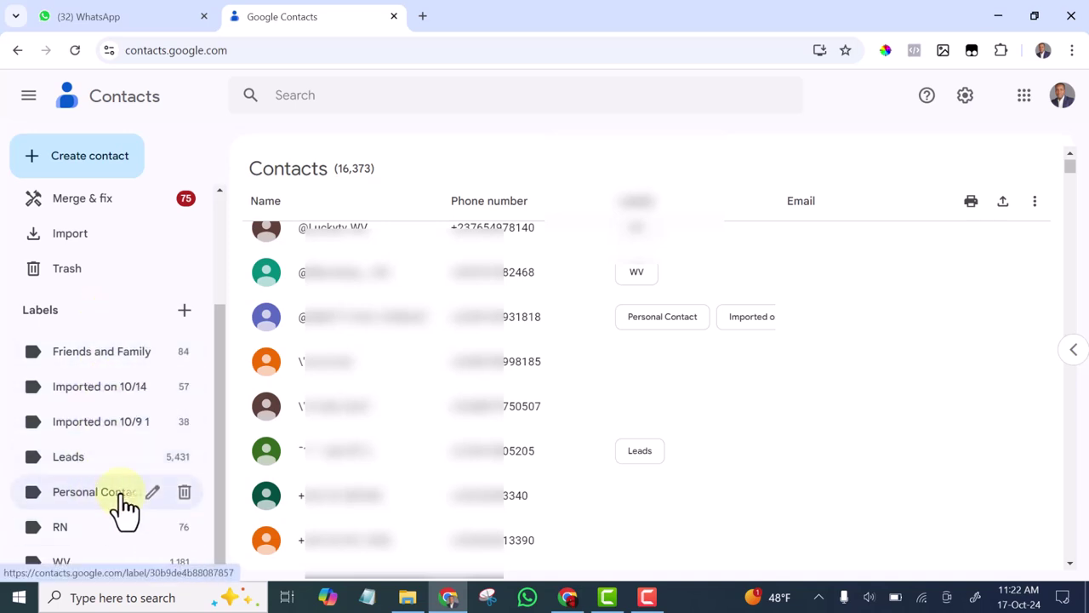
# Open the Imported on 10/14 label and select all 57 of its contacts.
pyautogui.click(98, 390)
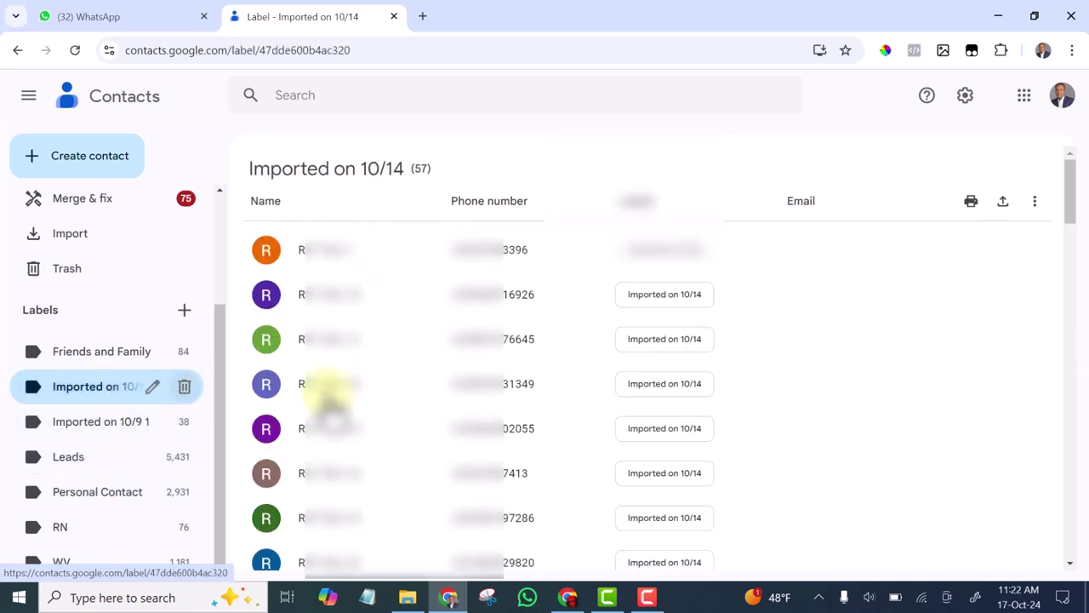
pyautogui.scroll(-6, 377, 425)
pyautogui.scroll(-10, 374, 460)
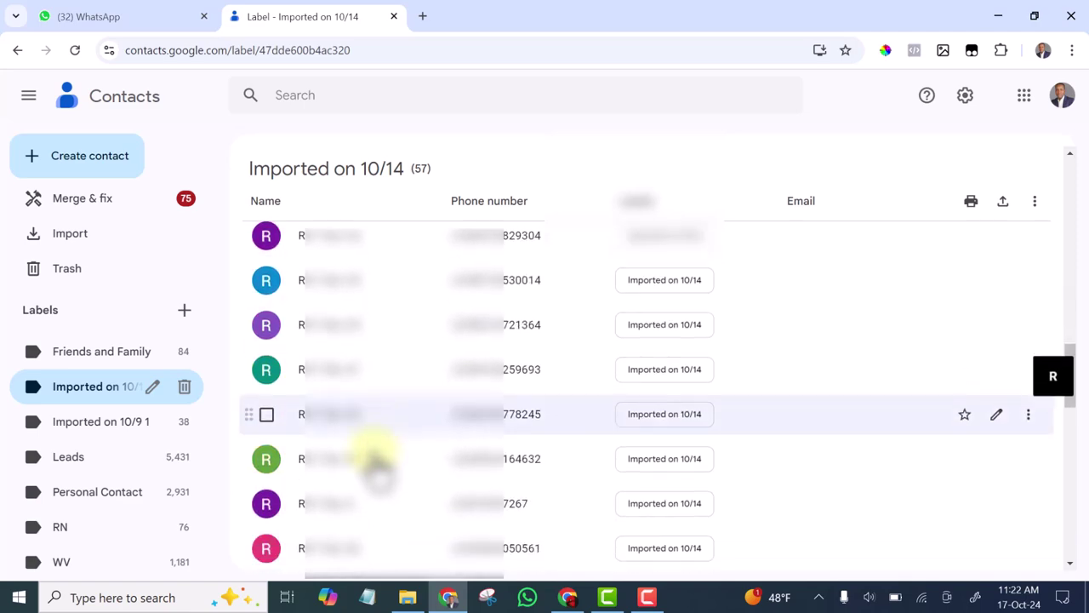
pyautogui.scroll(15, 377, 464)
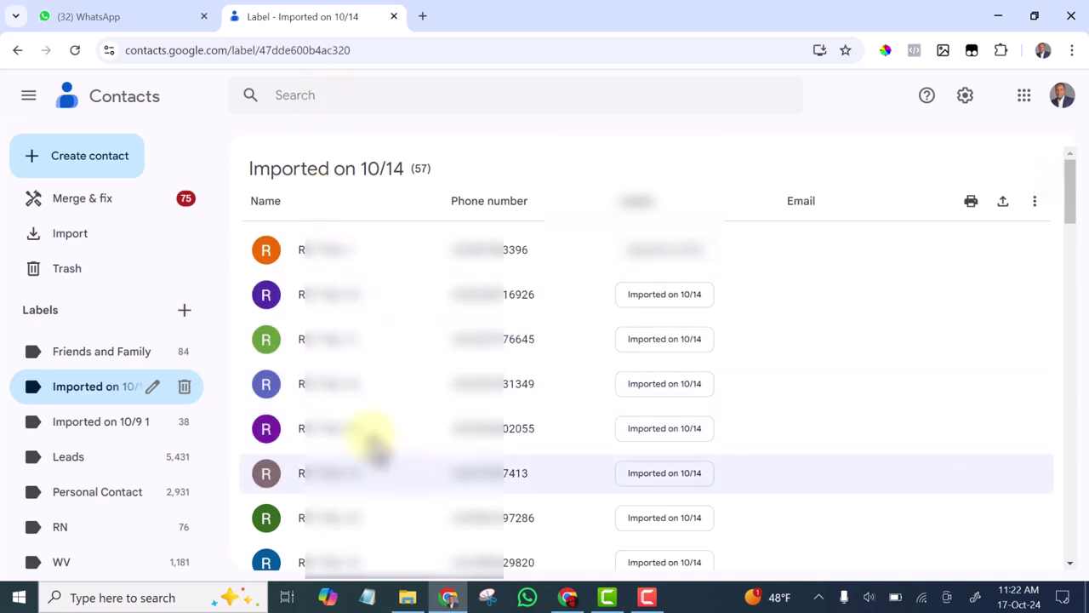
pyautogui.click(266, 251)
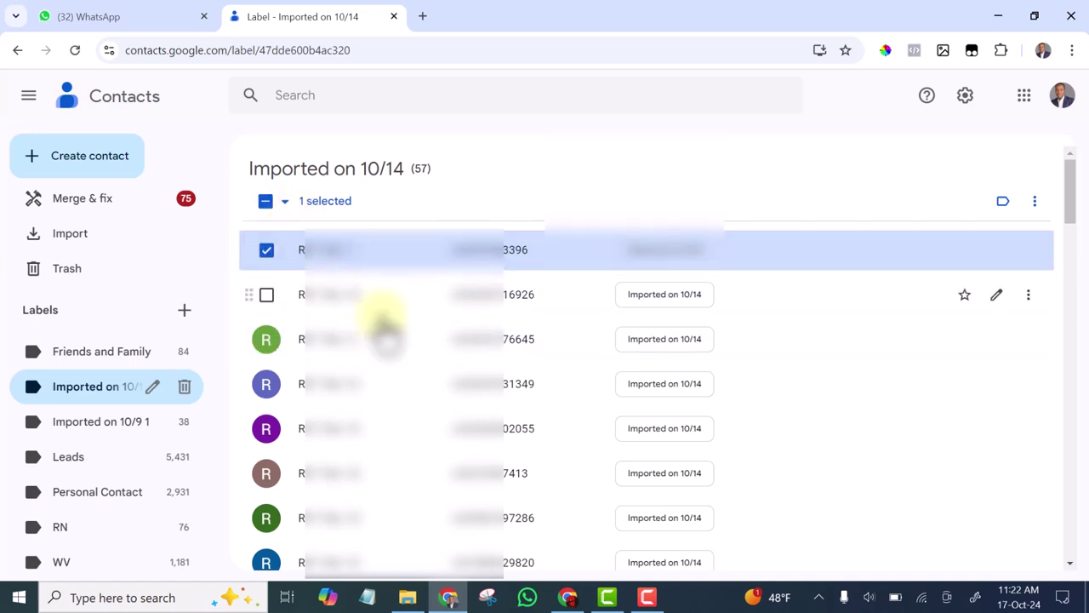
pyautogui.click(286, 204)
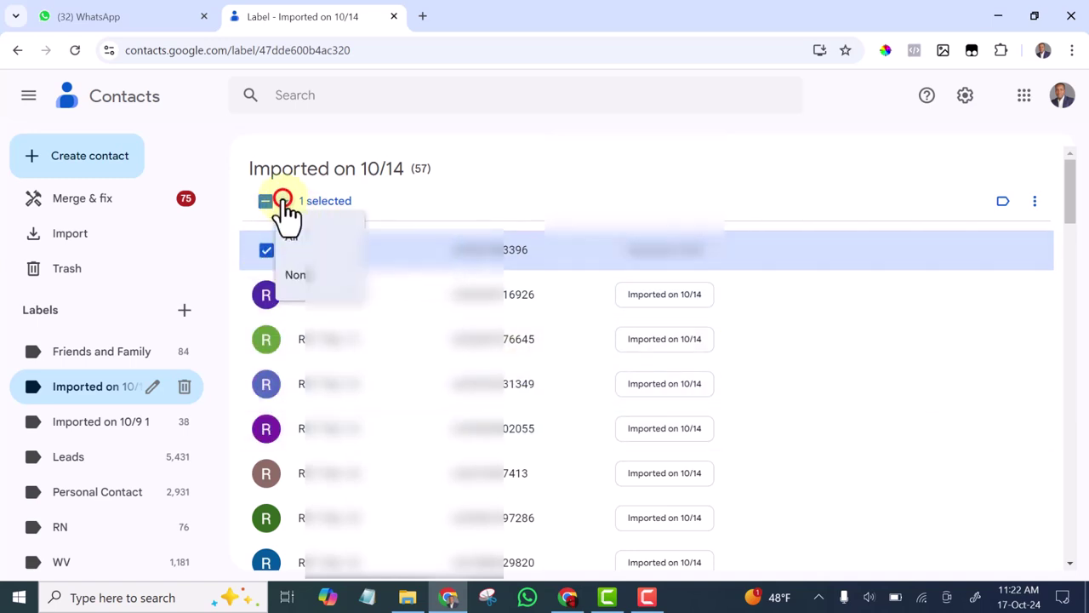
pyautogui.click(293, 238)
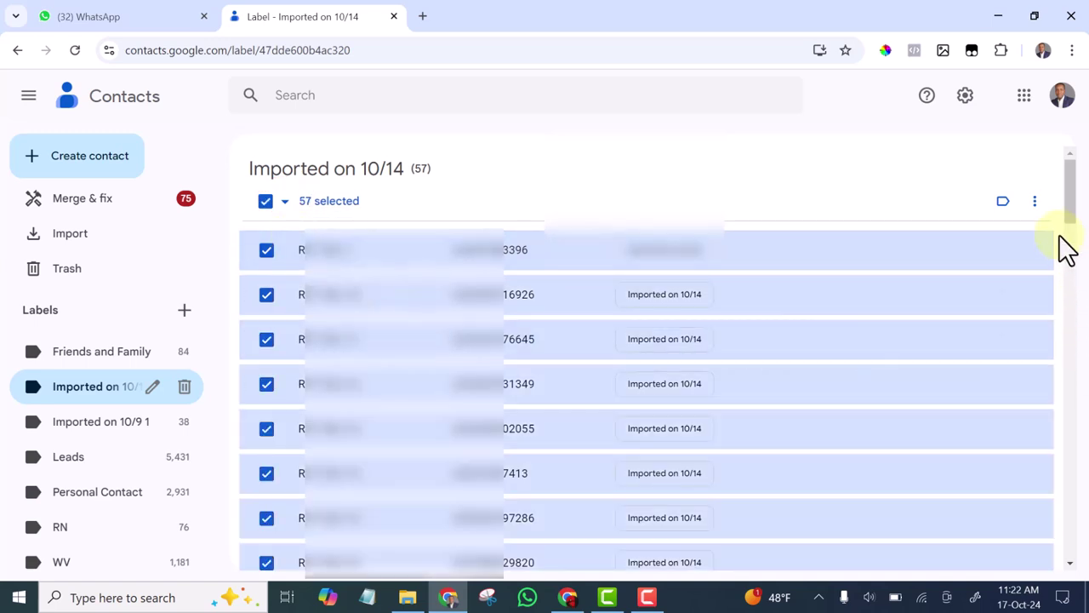
# Relabel the 57 selected contacts as Leads instead of Imported on 10/14.
pyautogui.click(1038, 201)
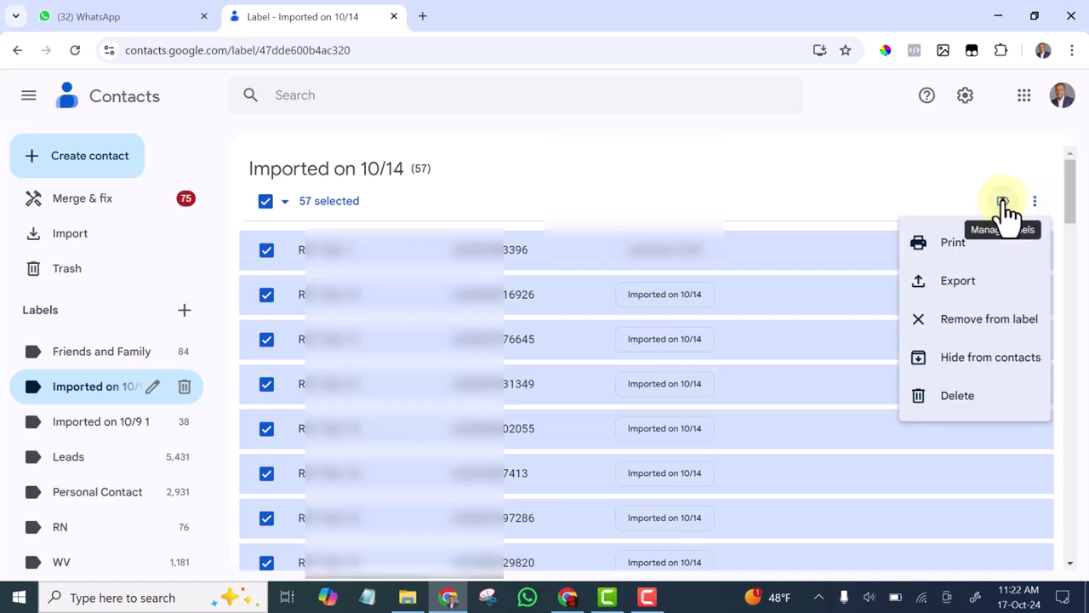
pyautogui.click(1003, 201)
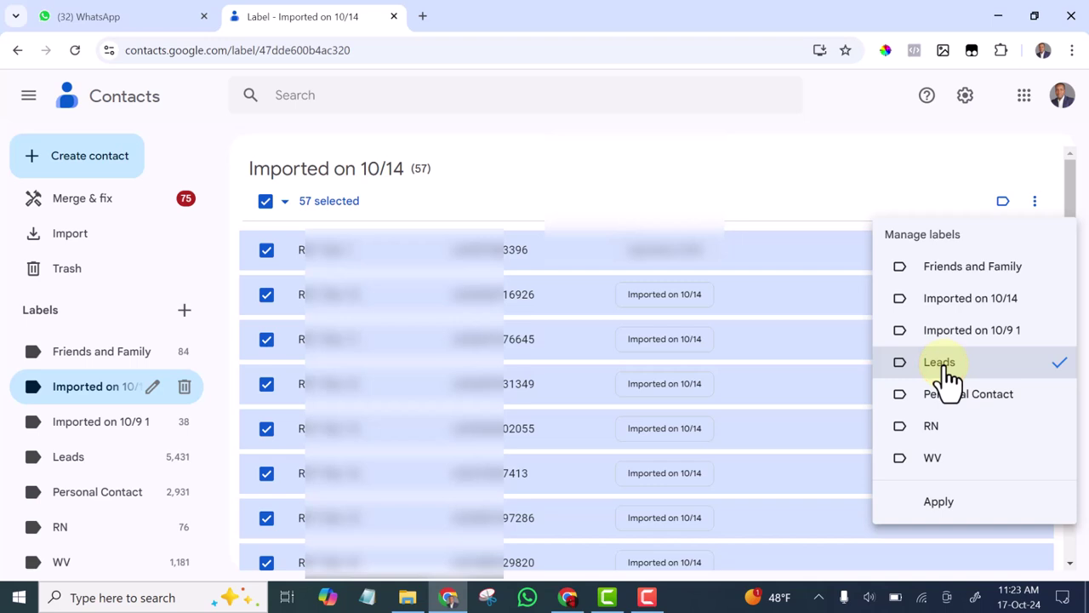
pyautogui.click(938, 504)
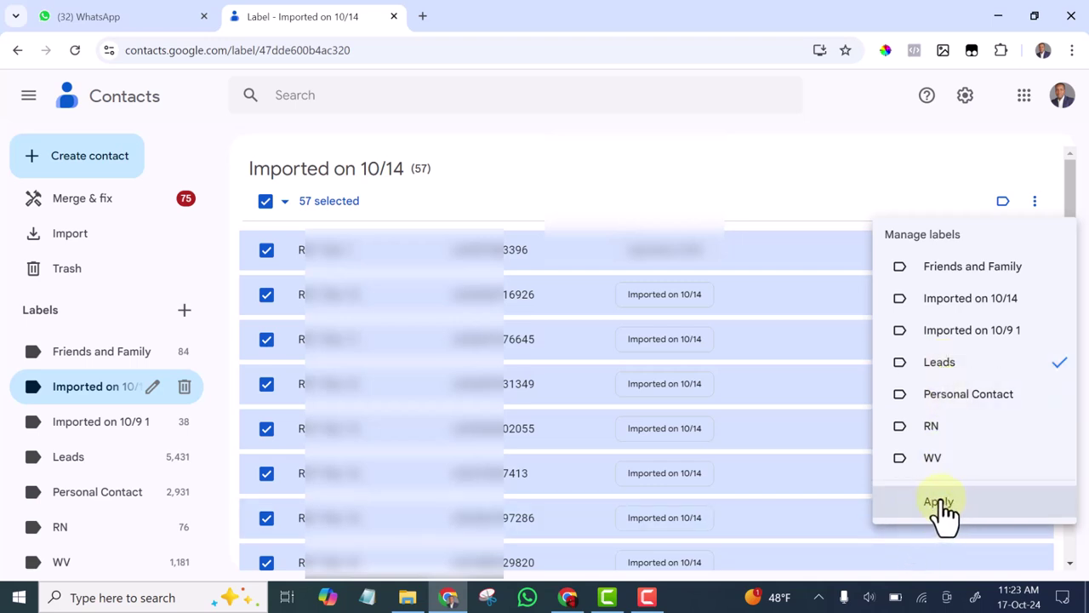
pyautogui.click(941, 502)
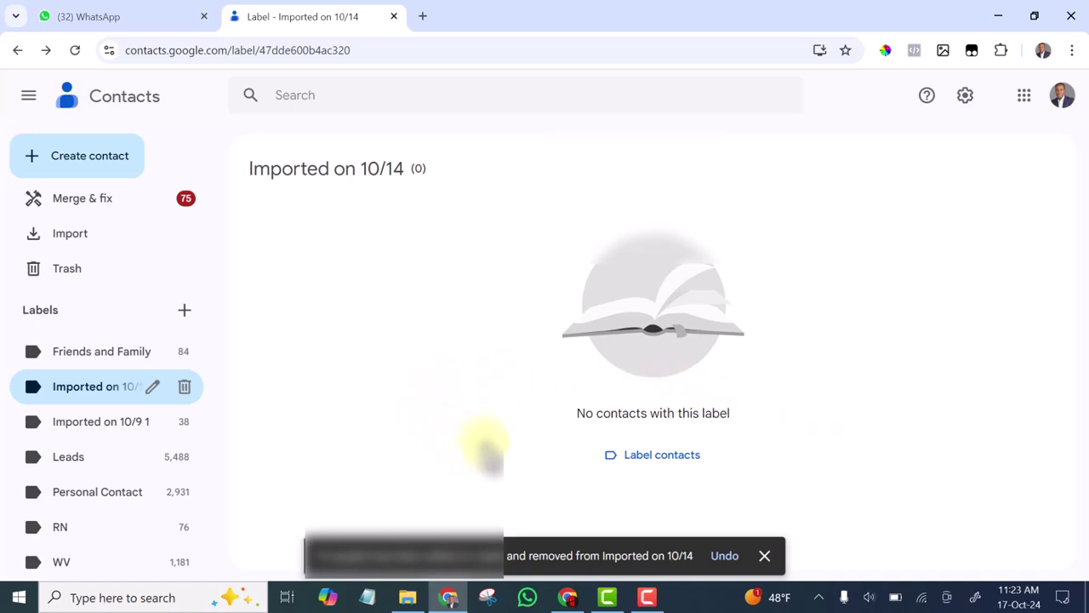
# Dismiss the relabel notice and delete the empty Imported on 10/14 label.
pyautogui.click(765, 556)
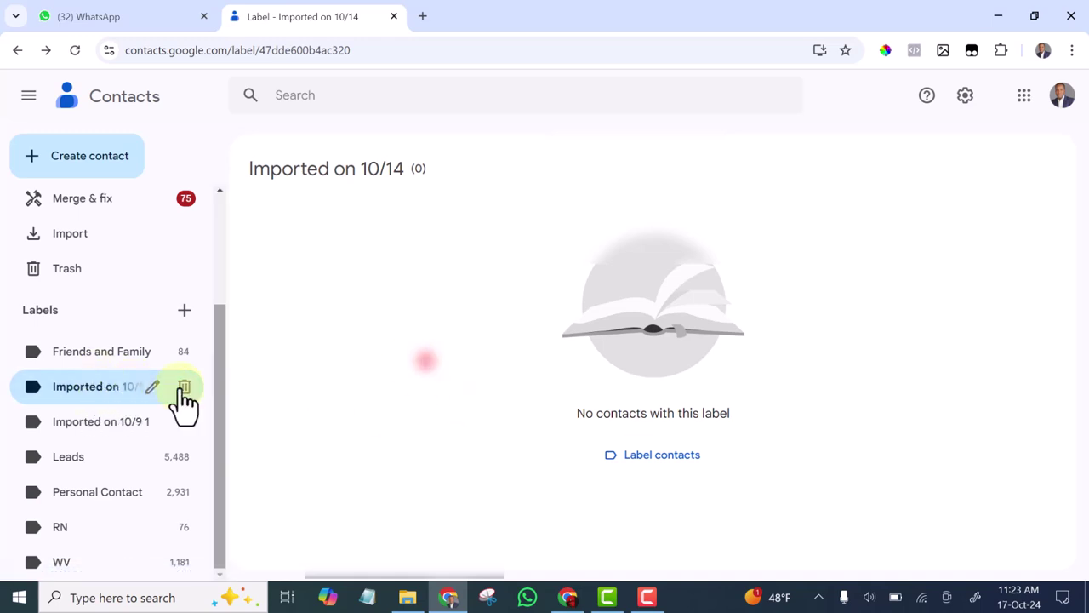
pyautogui.click(107, 382)
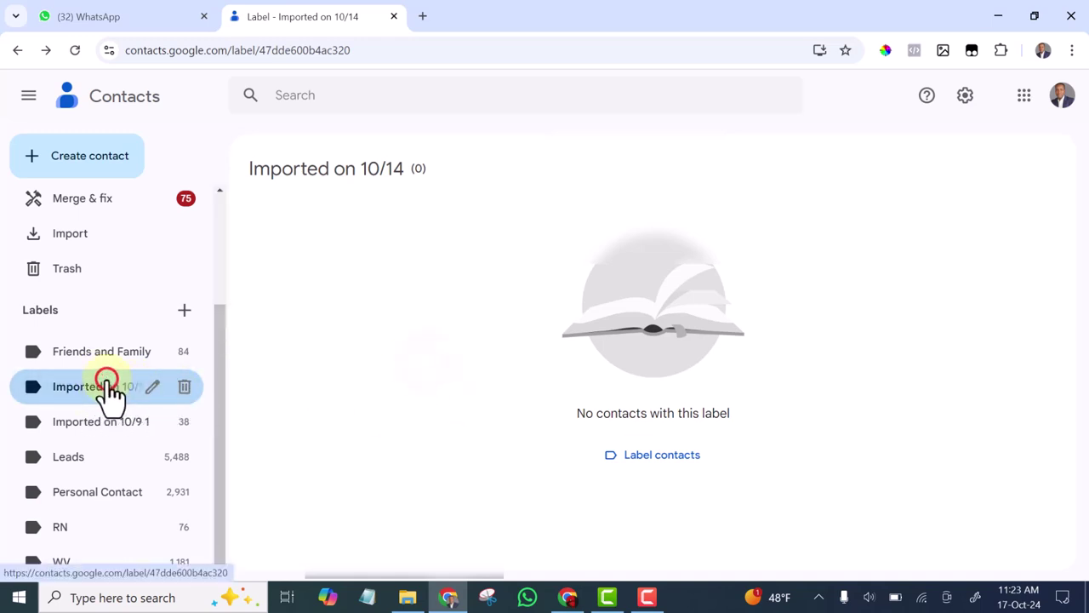
pyautogui.click(186, 390)
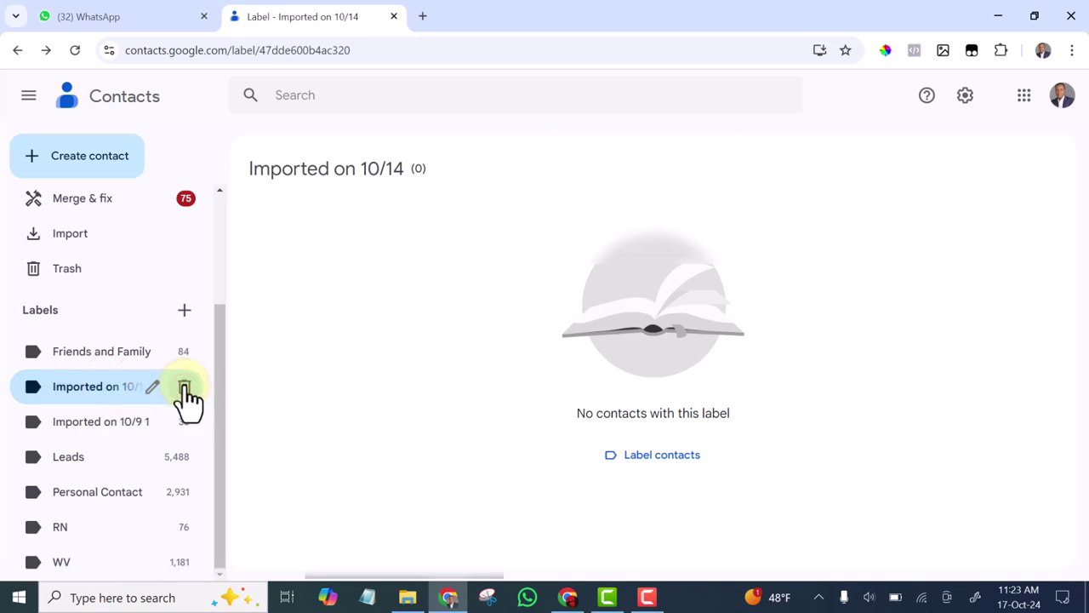
pyautogui.click(186, 391)
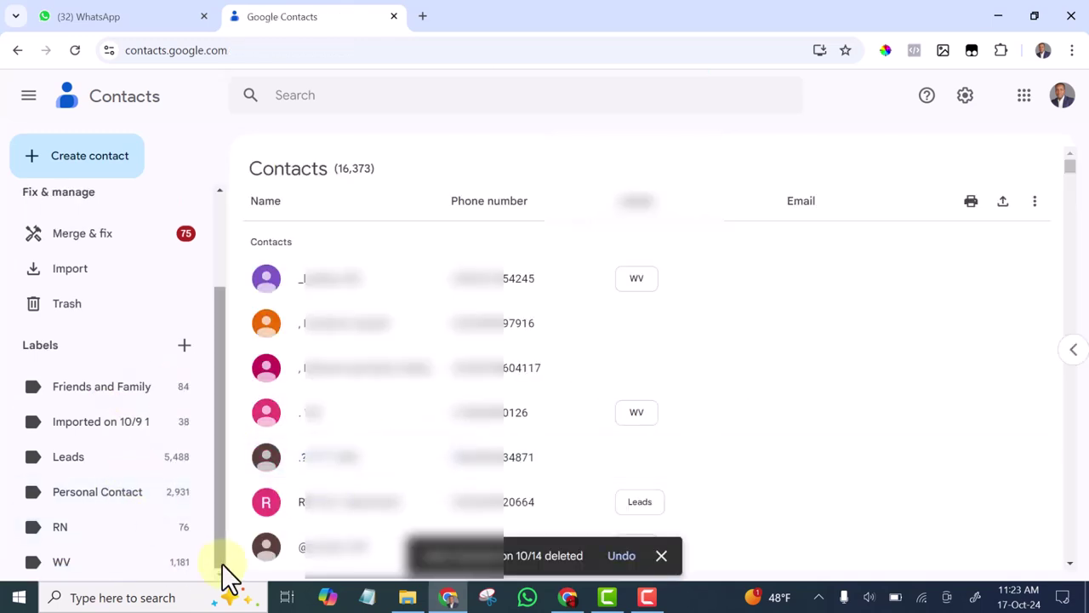
# Open the Friends and Family label and scroll through its 84 contacts.
pyautogui.click(96, 389)
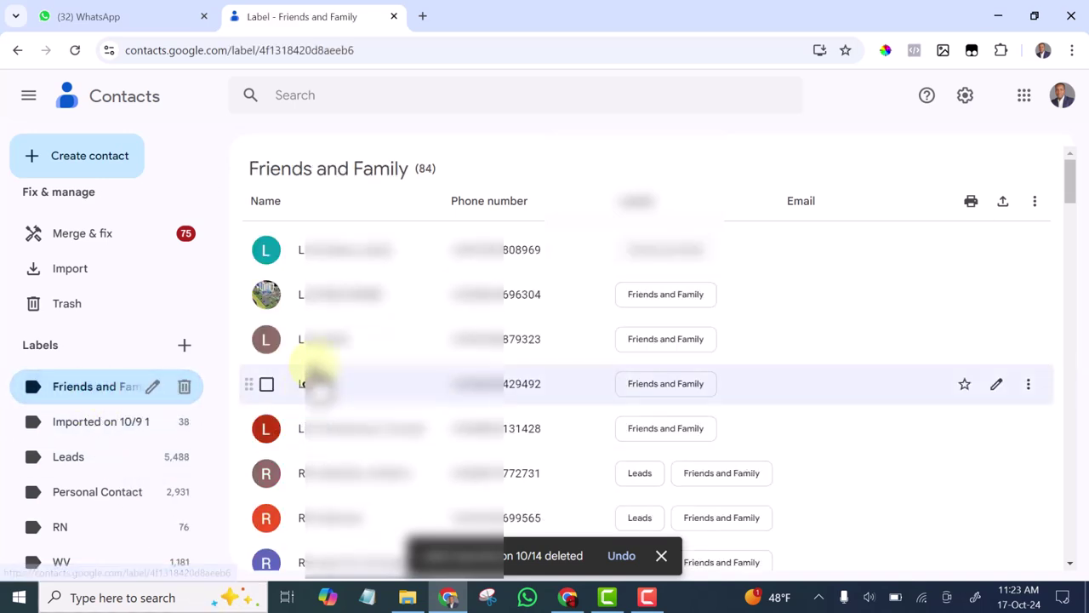
pyautogui.scroll(-12, 311, 375)
pyautogui.scroll(-8, 319, 391)
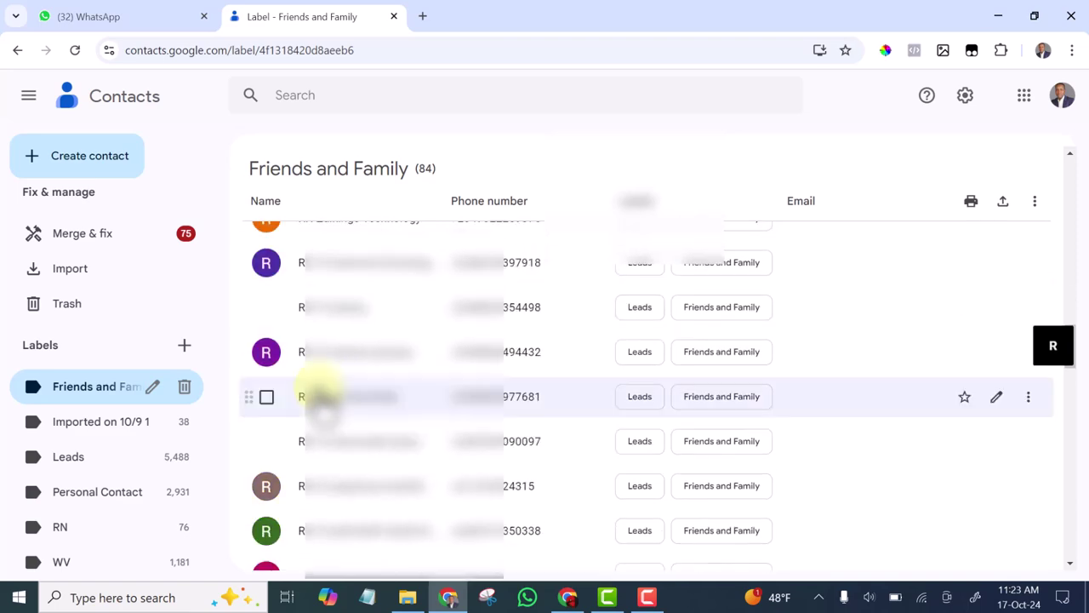
pyautogui.scroll(-10, 328, 426)
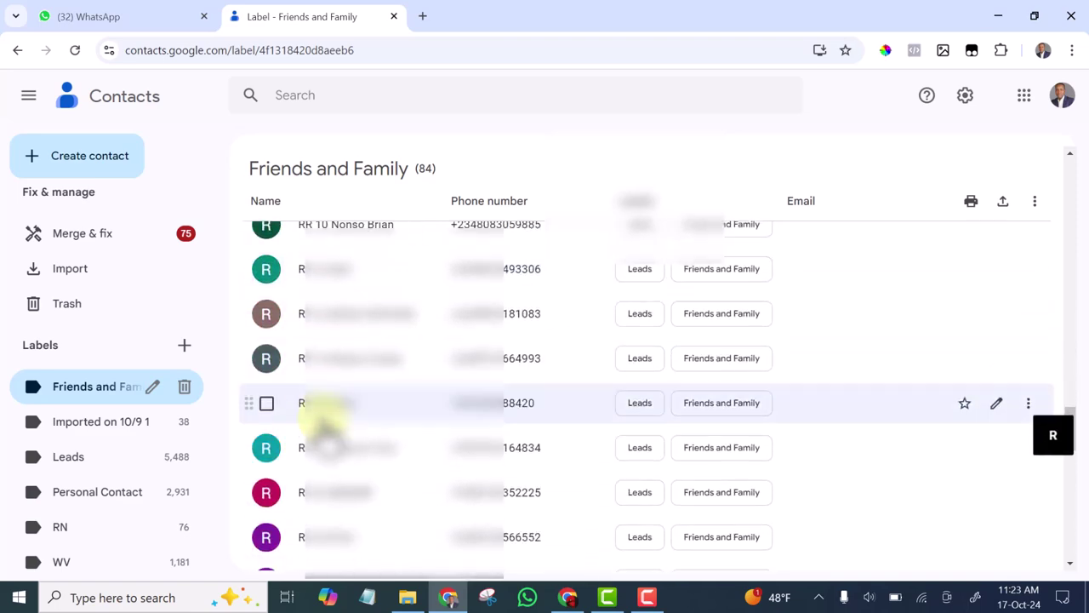
pyautogui.scroll(10, 332, 477)
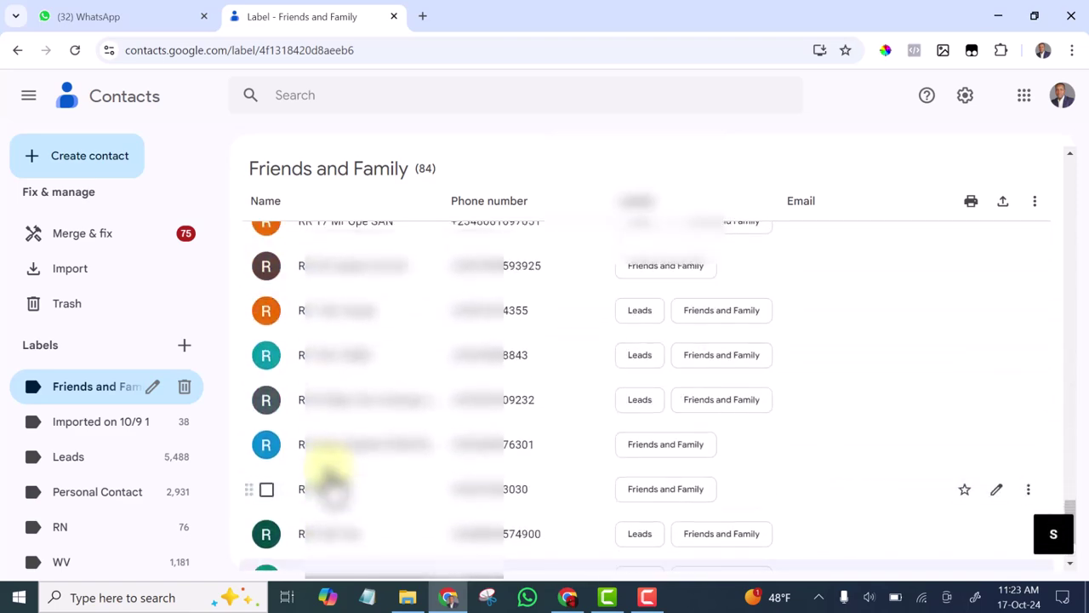
pyautogui.scroll(8, 330, 468)
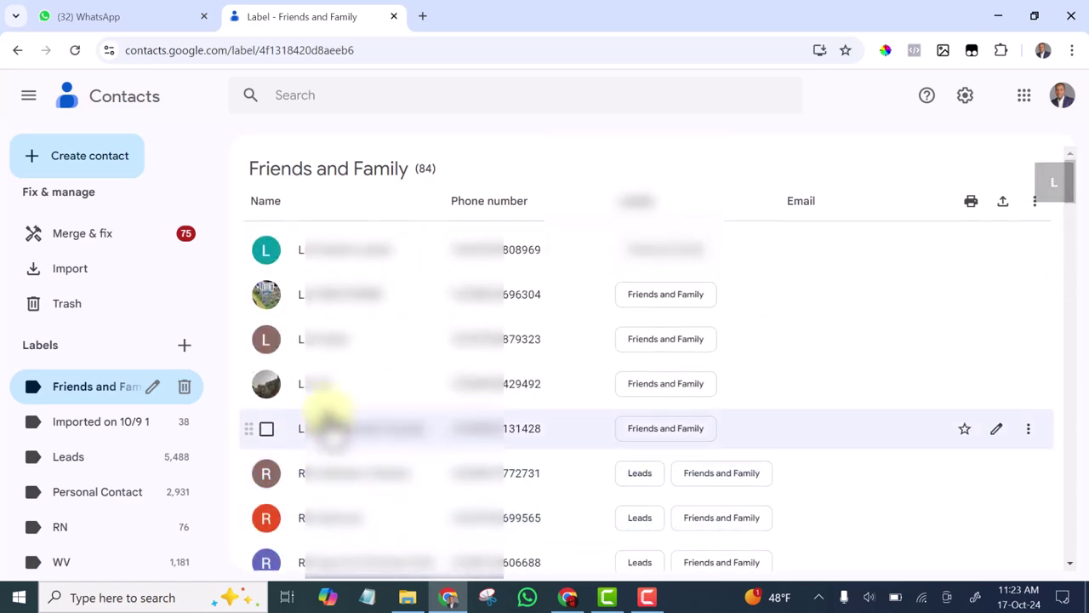
pyautogui.scroll(-1, 394, 455)
pyautogui.scroll(1, 394, 453)
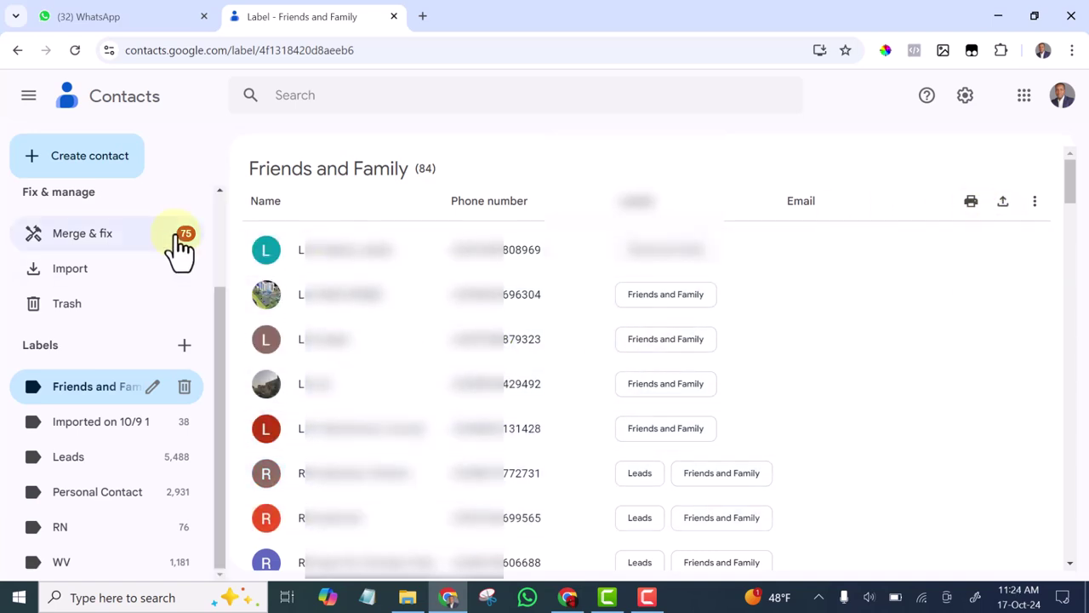
# Select all 84 Friends and Family contacts and swap that label for Leads.
pyautogui.click(266, 252)
pyautogui.click(288, 204)
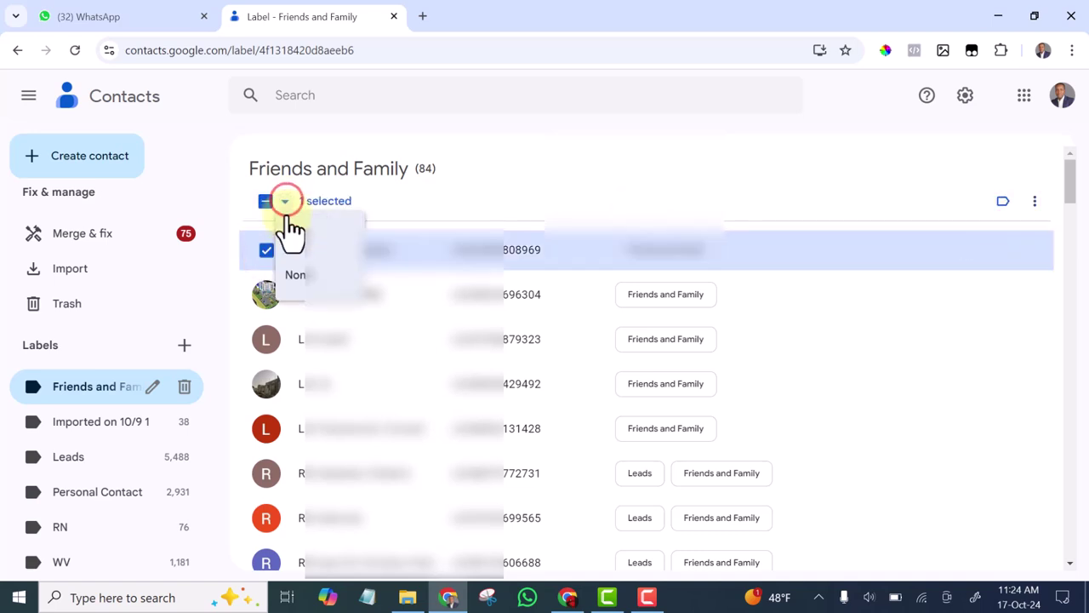
pyautogui.click(288, 238)
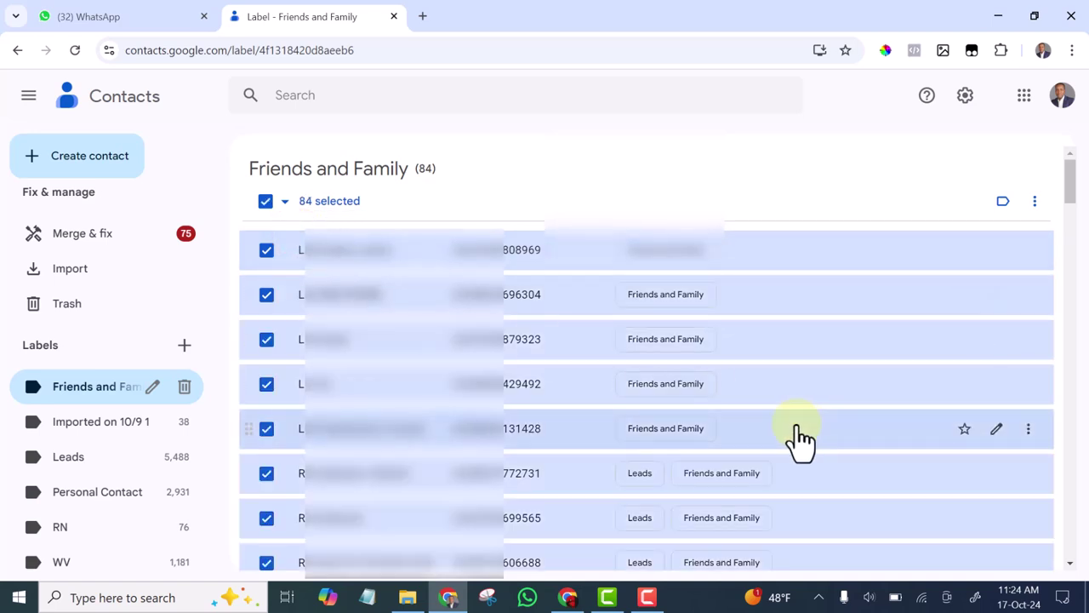
pyautogui.click(1001, 202)
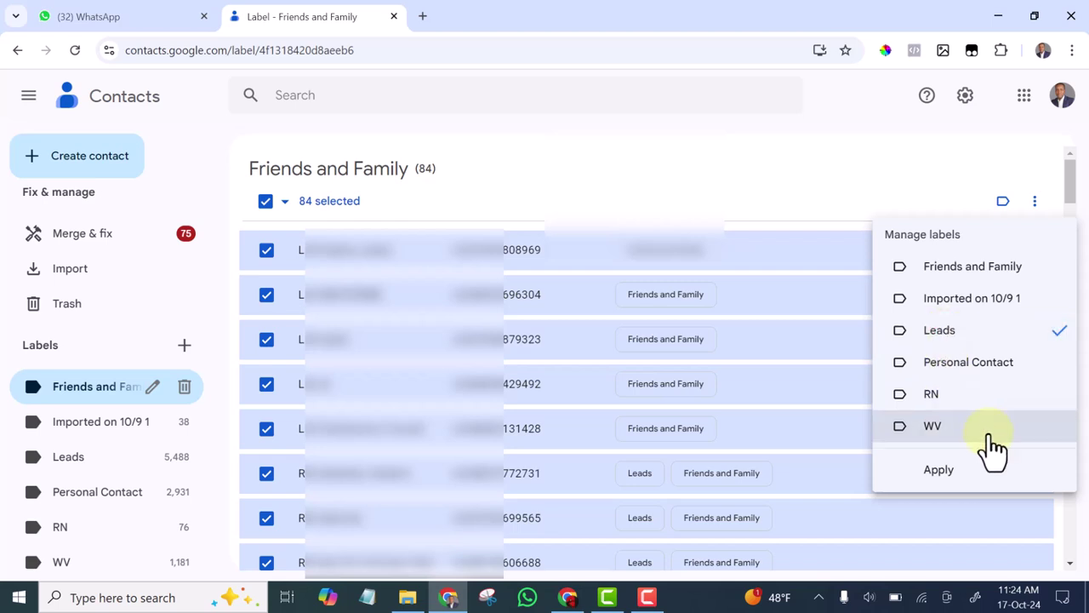
pyautogui.click(1013, 485)
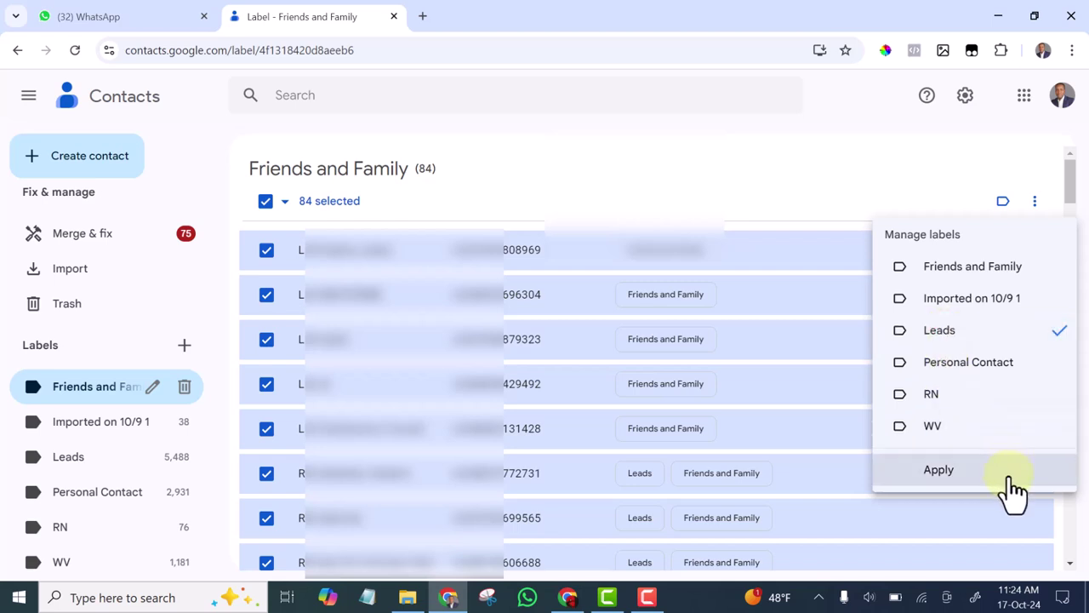
pyautogui.click(942, 470)
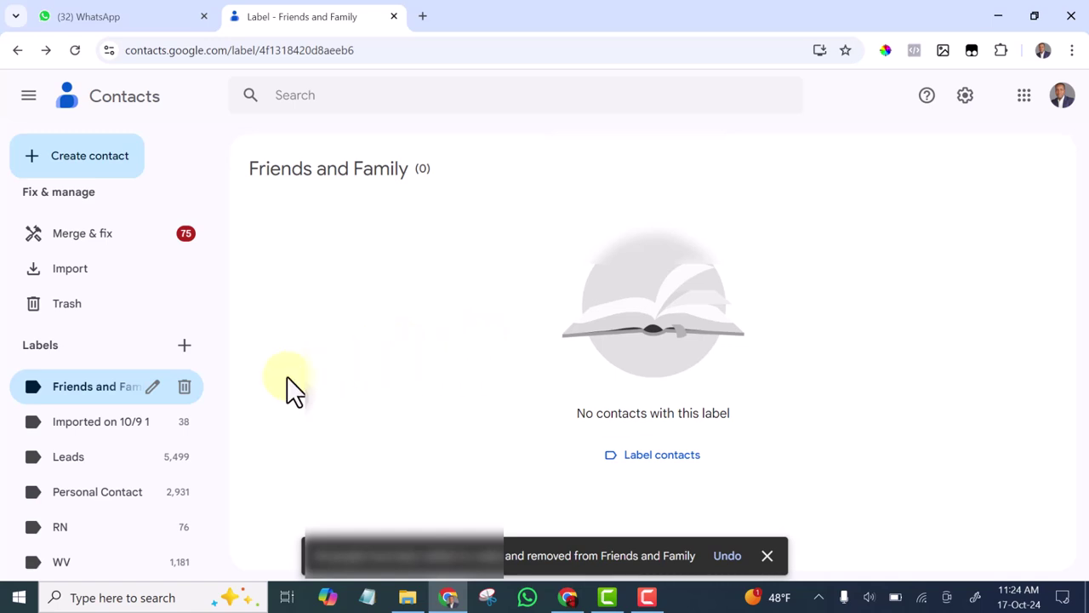
pyautogui.click(184, 387)
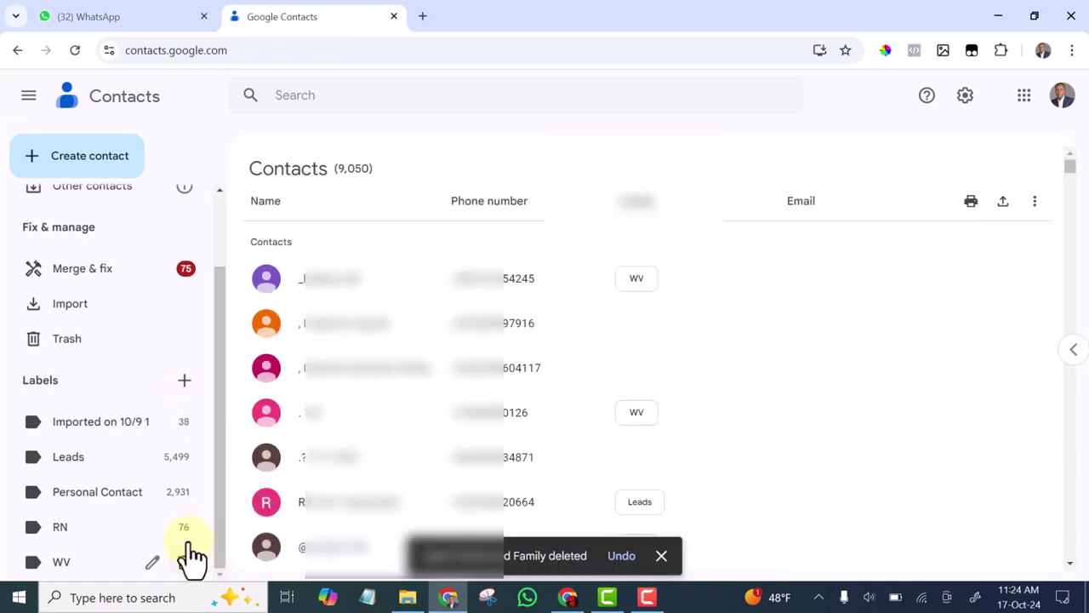
pyautogui.click(87, 422)
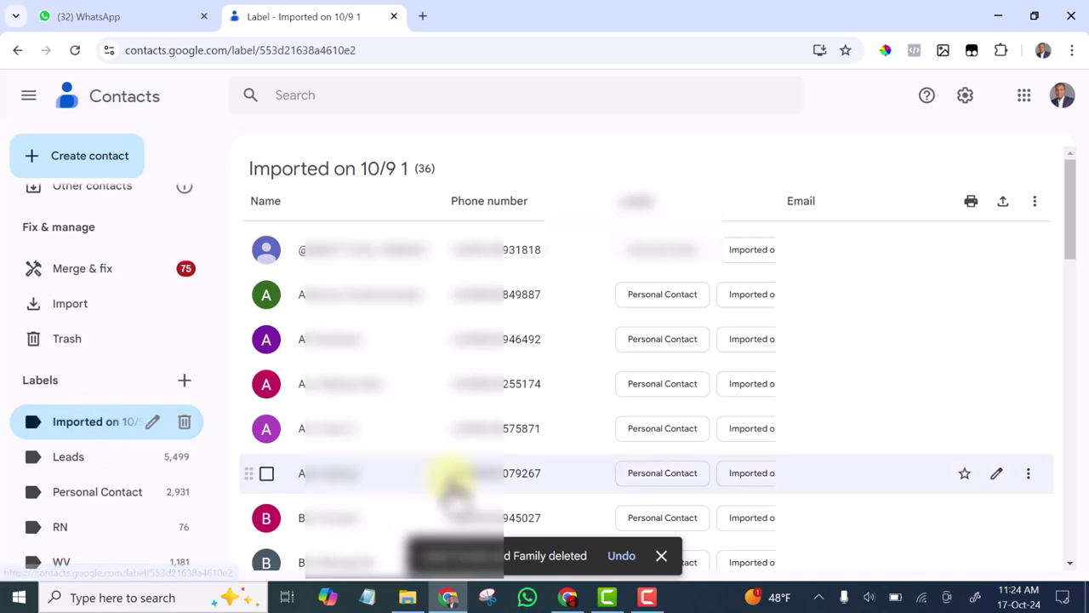
pyautogui.scroll(-4, 413, 498)
pyautogui.scroll(-9, 414, 491)
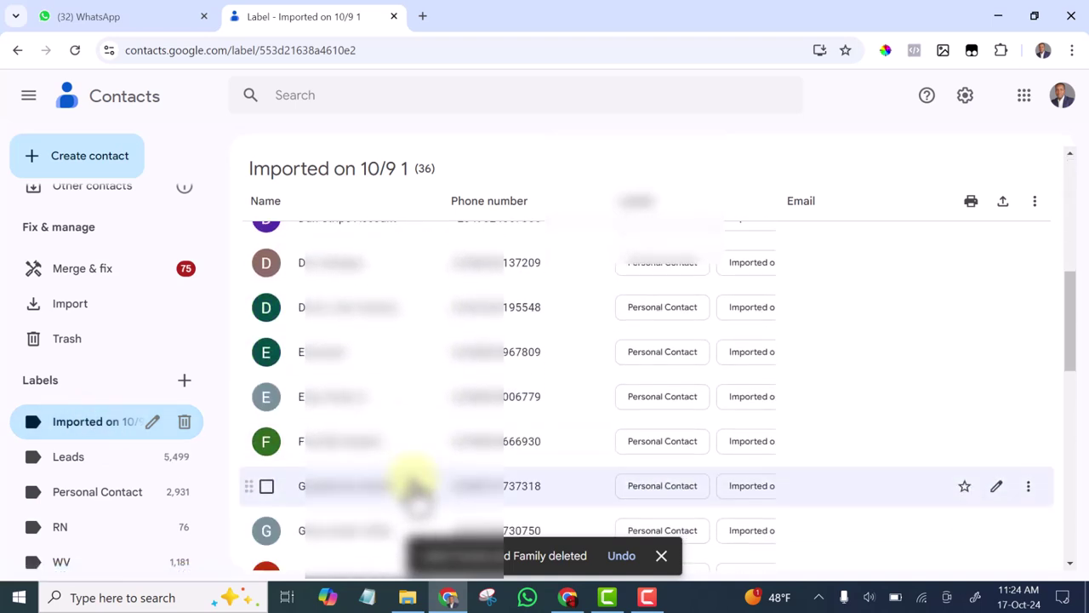
pyautogui.scroll(-5, 416, 492)
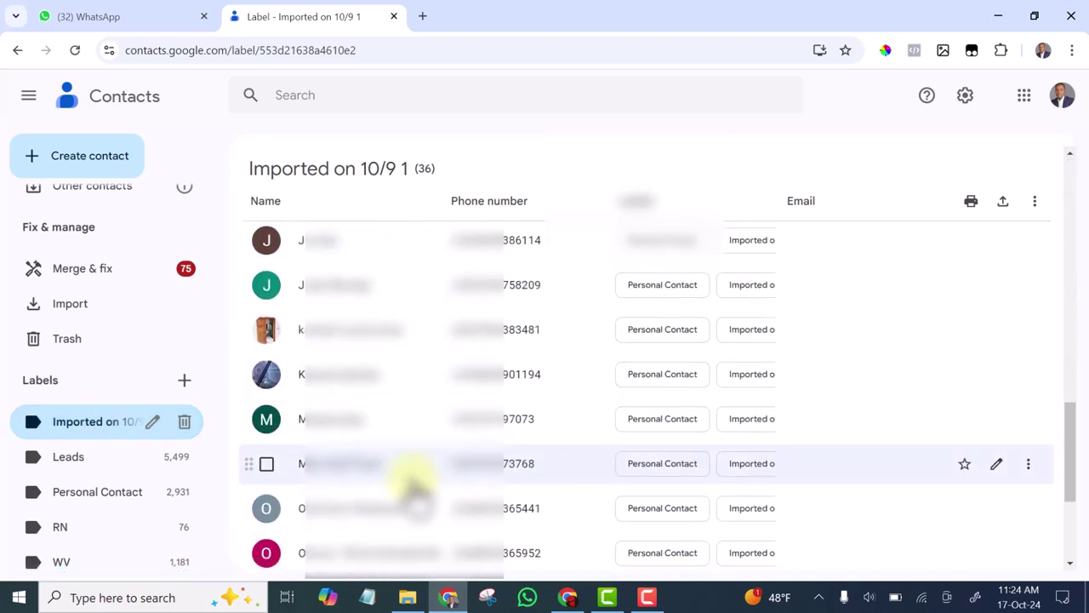
pyautogui.scroll(-2, 415, 489)
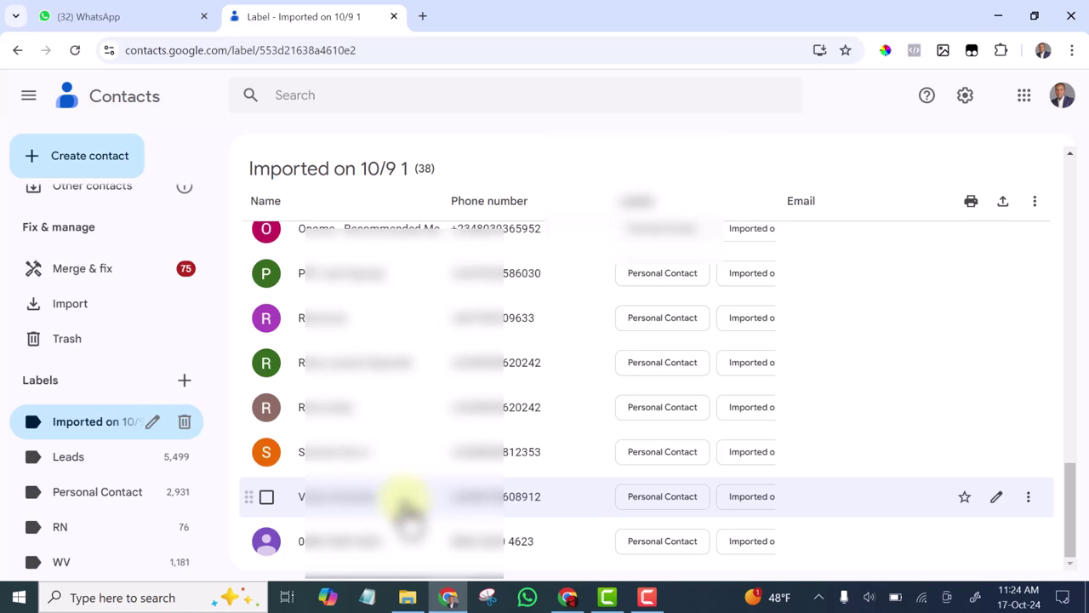
pyautogui.scroll(20, 407, 502)
pyautogui.scroll(-4, 407, 489)
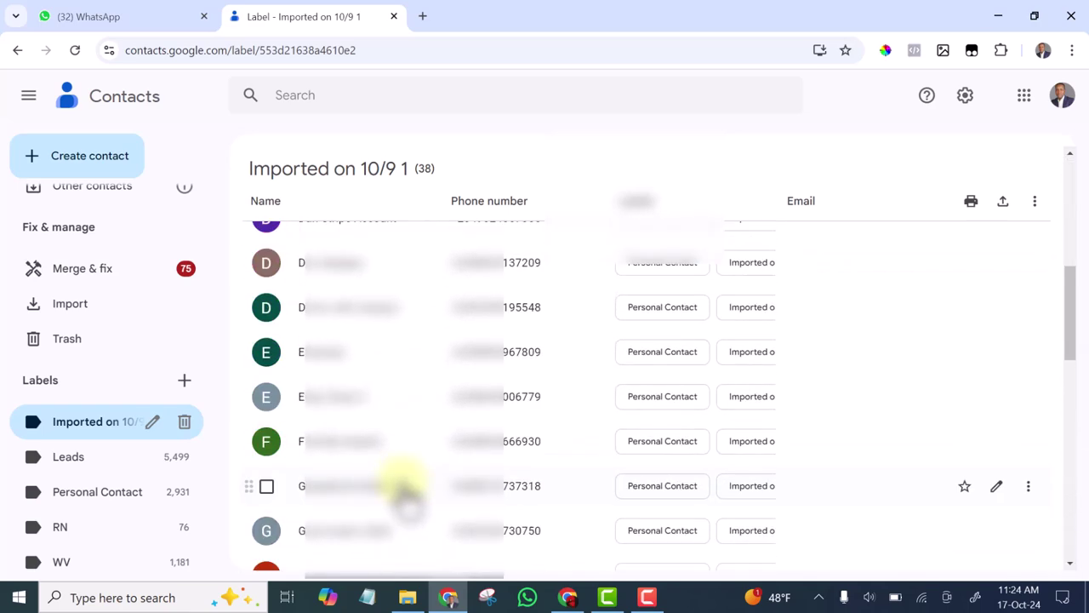
pyautogui.scroll(-6, 407, 490)
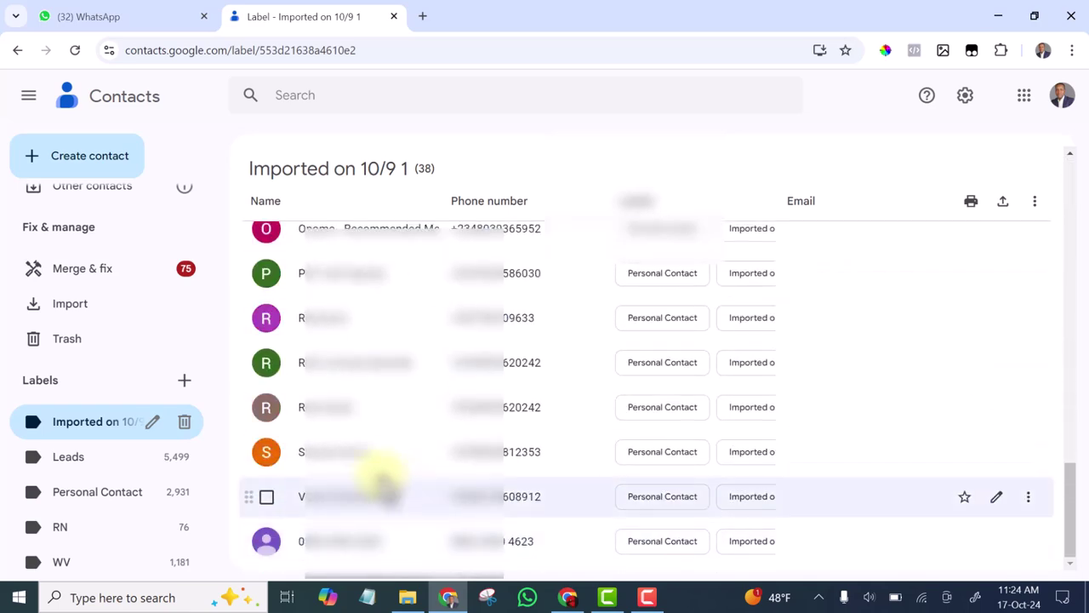
pyautogui.scroll(15, 377, 321)
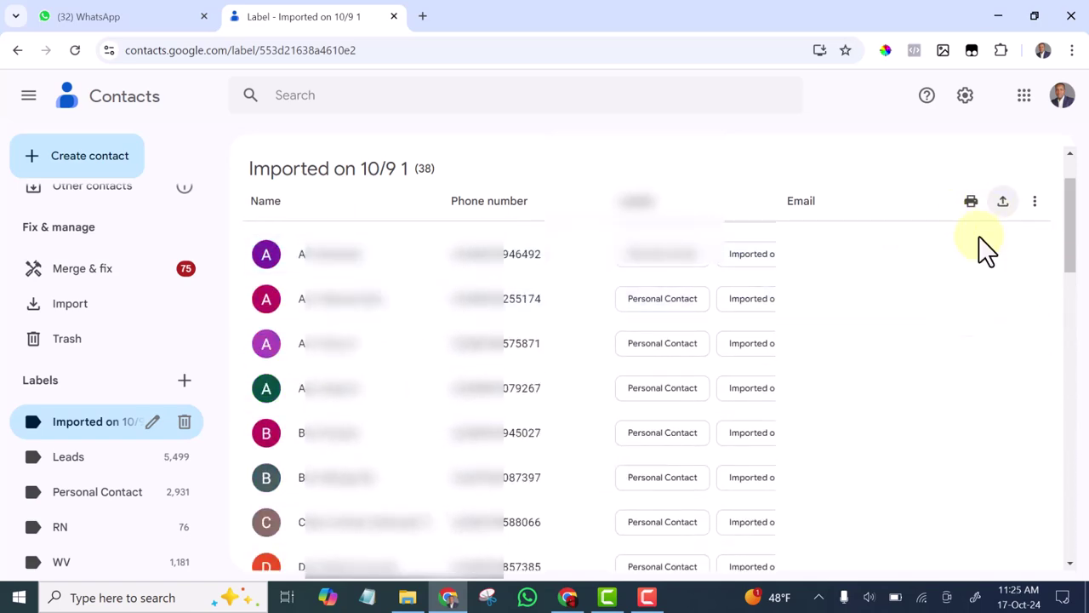
pyautogui.scroll(2, 765, 364)
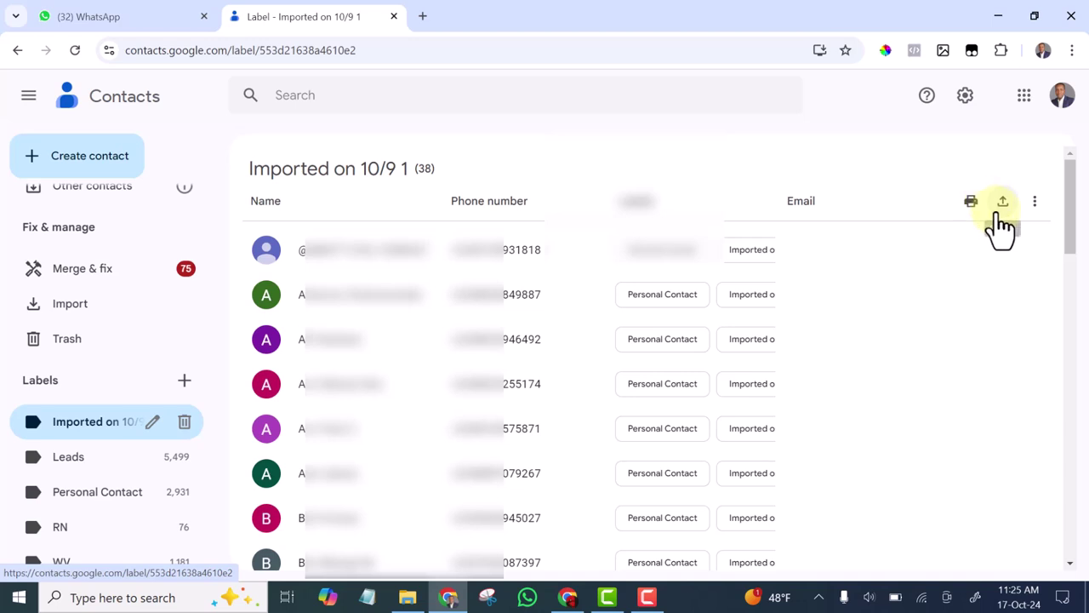
# Select all 38 contacts and remove the Imported on 10/9 1 label from them.
pyautogui.click(267, 251)
pyautogui.click(288, 201)
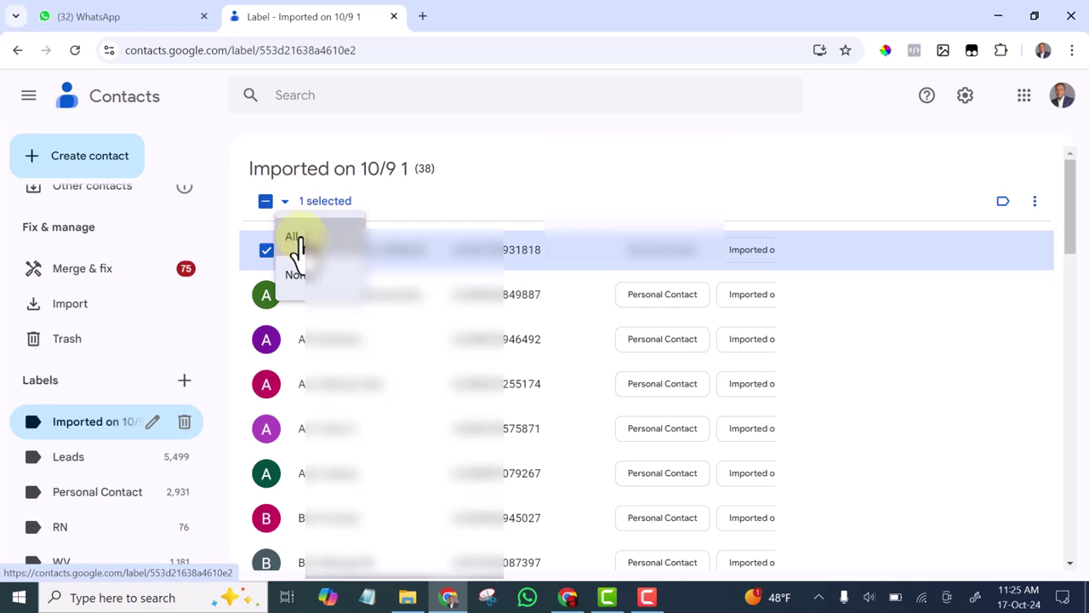
pyautogui.click(294, 238)
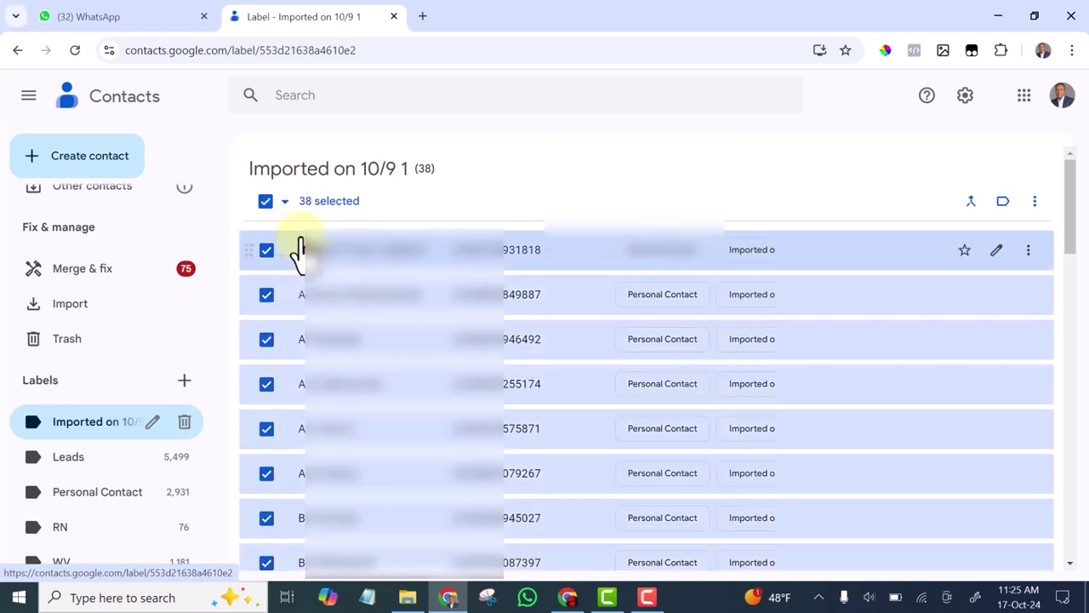
pyautogui.click(1004, 203)
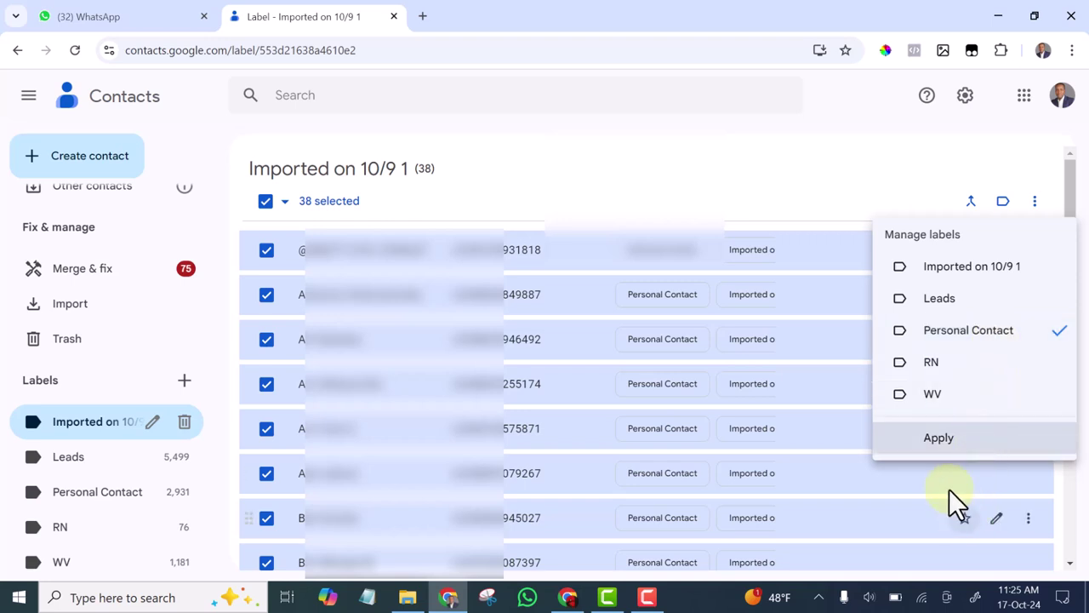
pyautogui.click(939, 439)
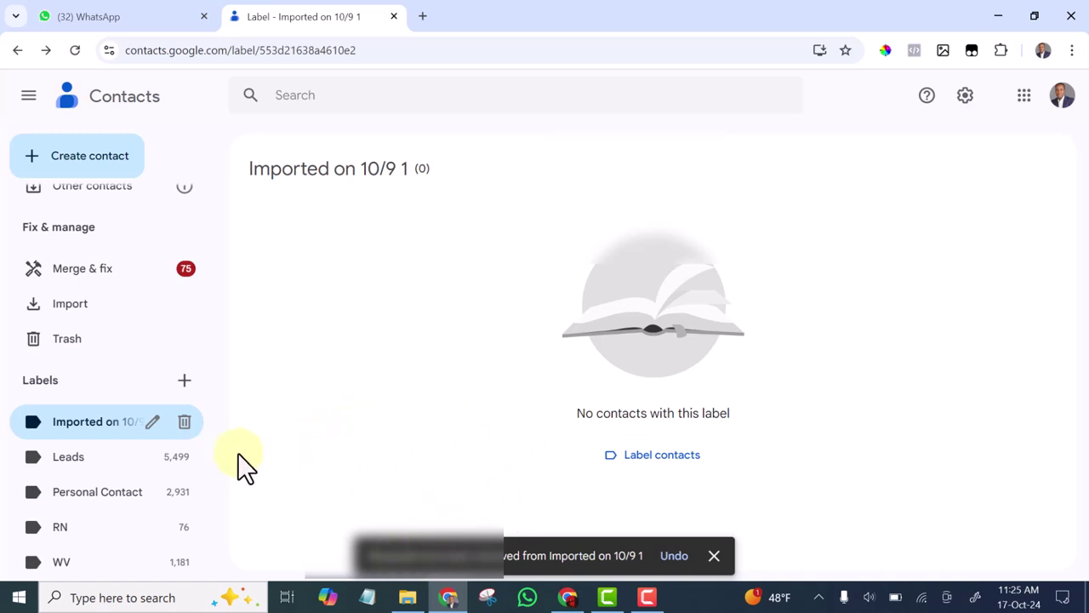
# Delete the empty Imported on 10/9 1 label from the sidebar.
pyautogui.click(184, 423)
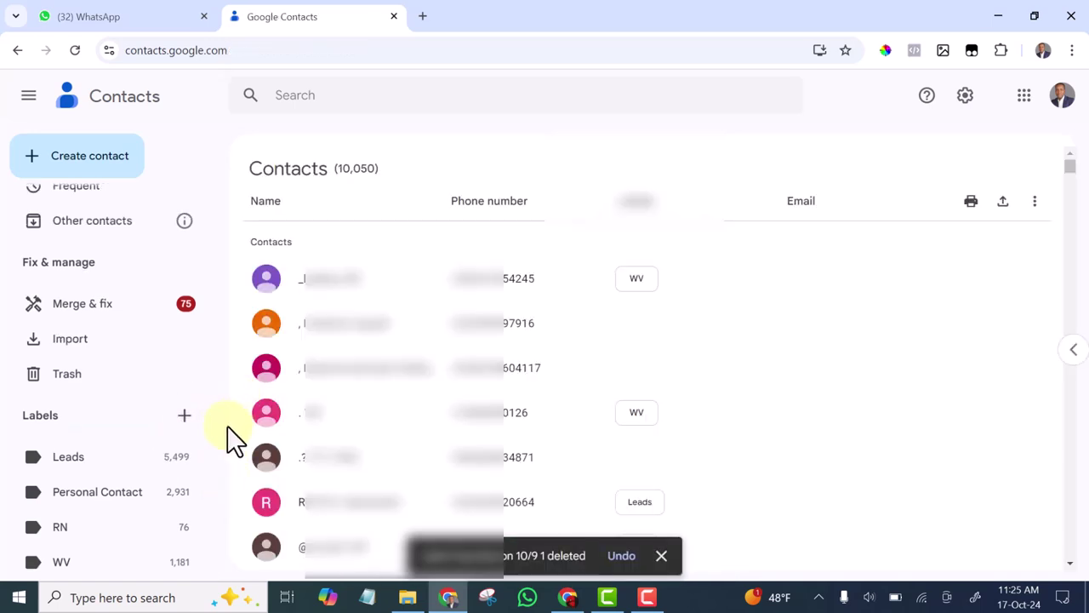
pyautogui.click(214, 438)
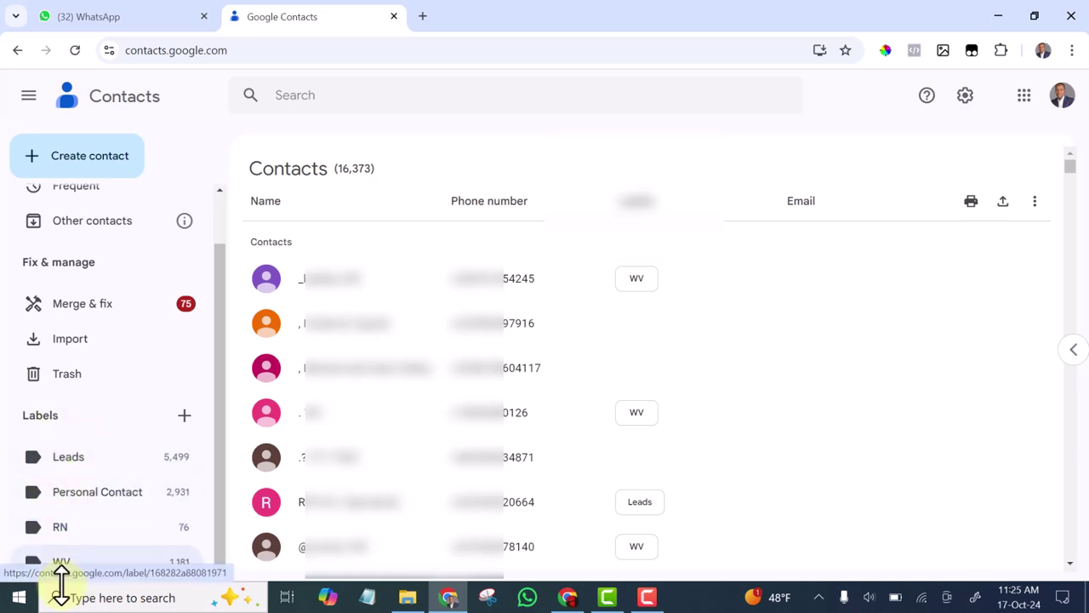
pyautogui.click(64, 502)
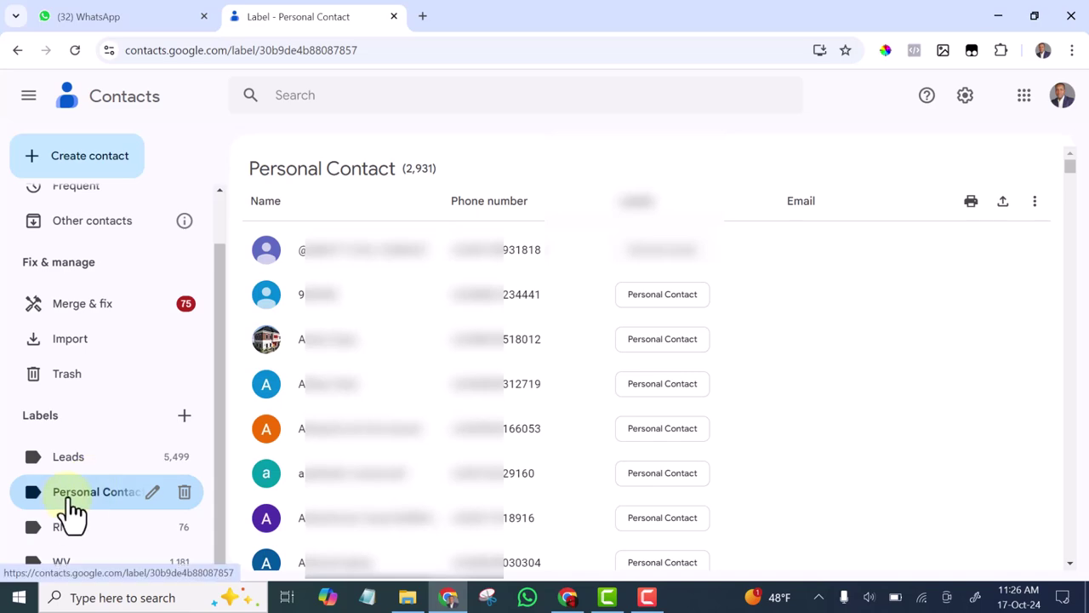
pyautogui.scroll(-4, 353, 341)
pyautogui.scroll(-10, 354, 366)
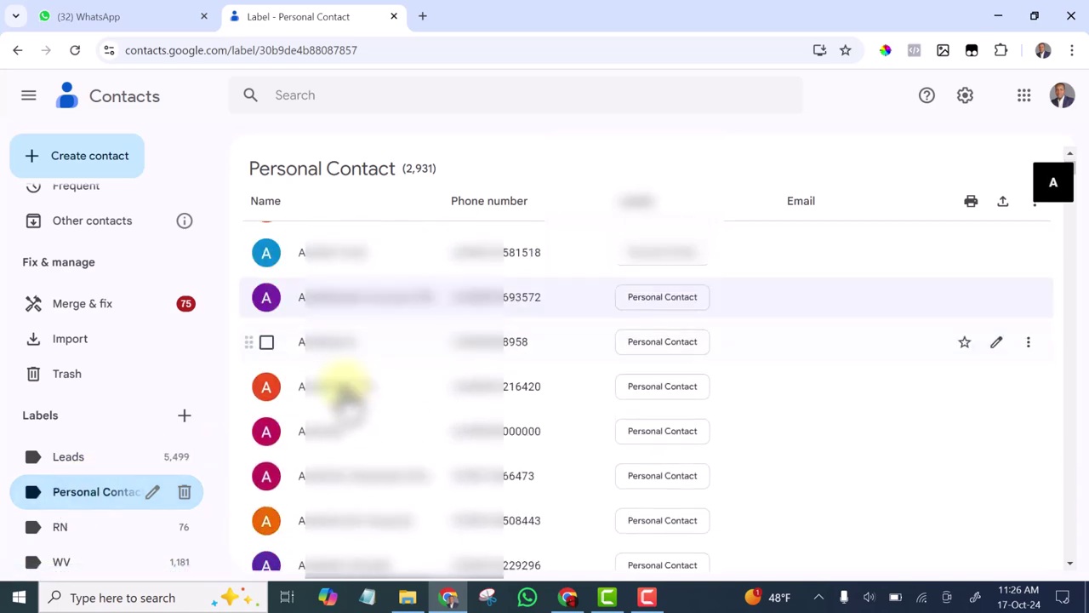
pyautogui.scroll(-10, 345, 426)
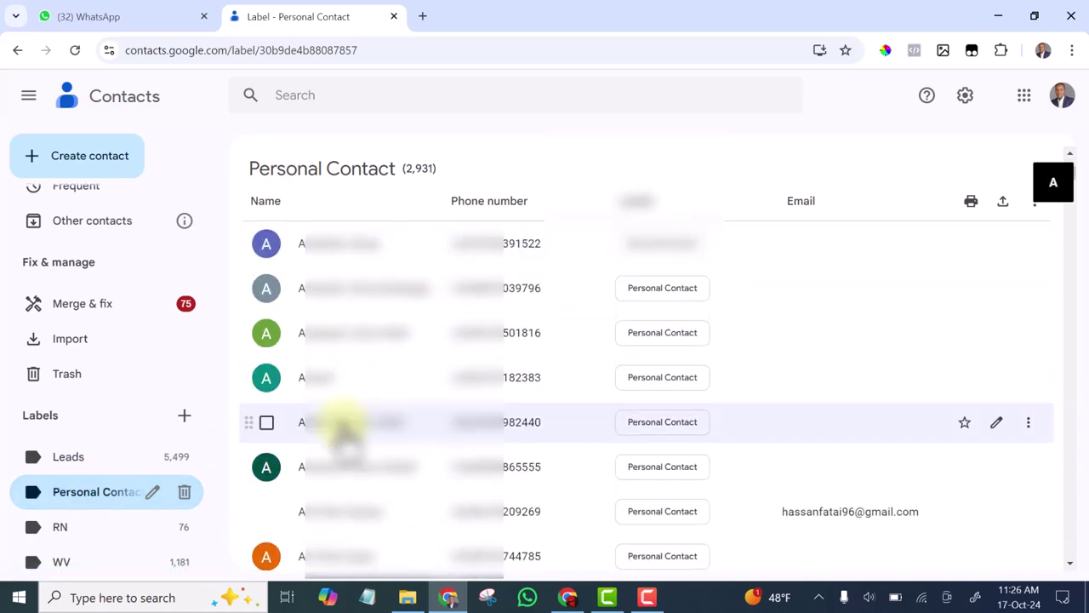
pyautogui.scroll(-10, 344, 425)
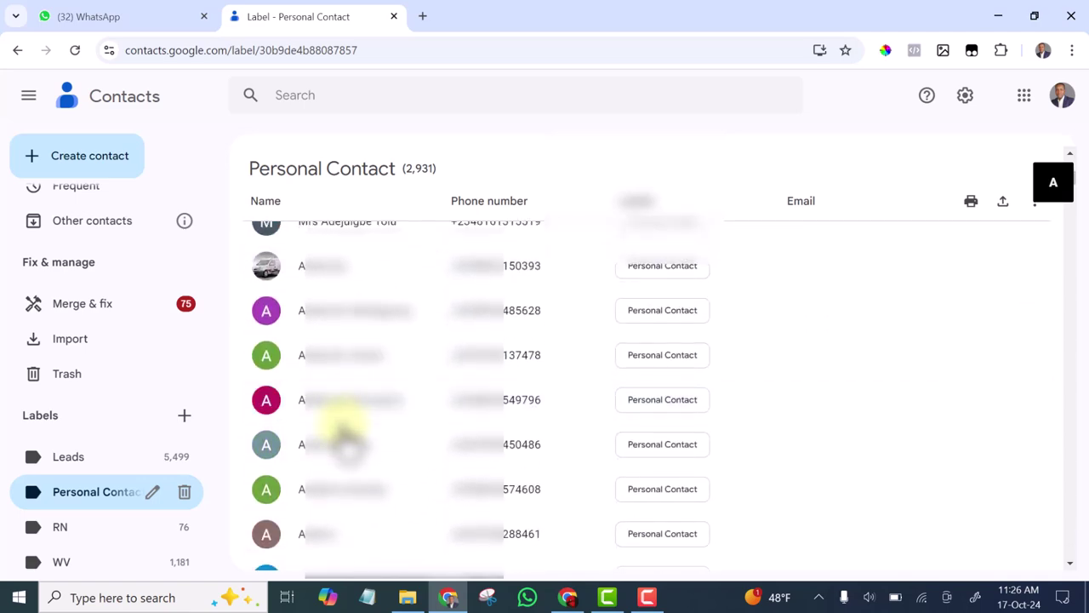
pyautogui.scroll(-10, 345, 425)
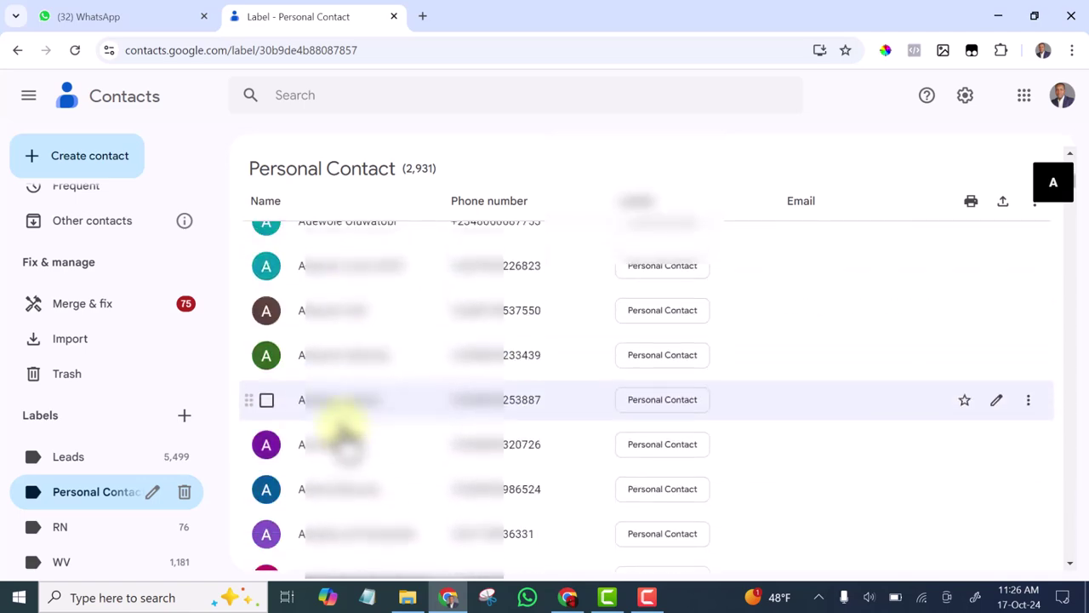
pyautogui.scroll(-10, 345, 434)
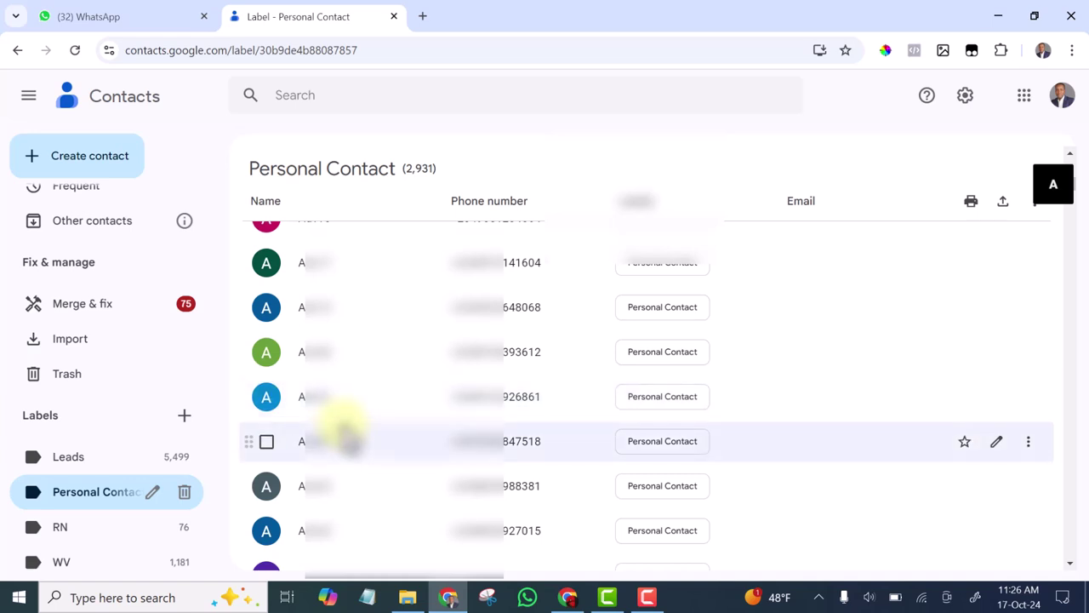
pyautogui.scroll(-10, 340, 448)
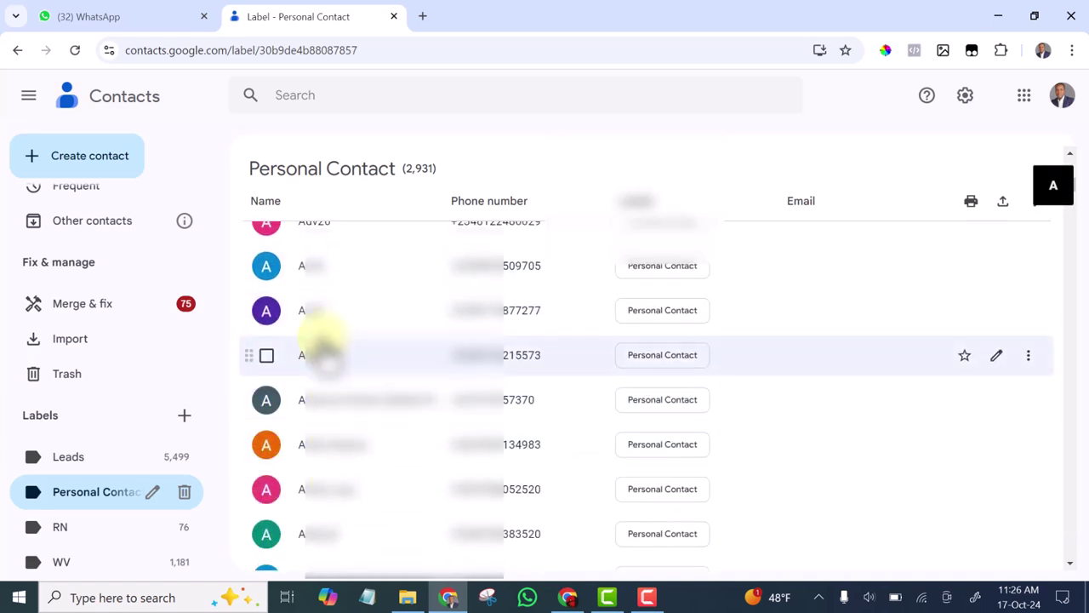
pyautogui.scroll(-8, 324, 438)
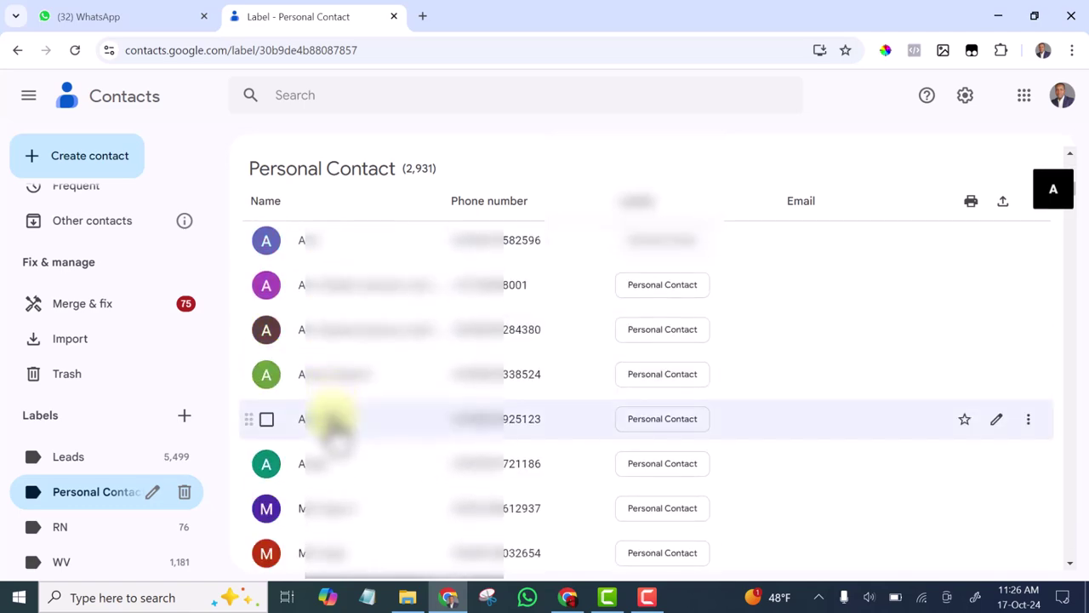
pyautogui.scroll(-8, 336, 426)
pyautogui.scroll(-4, 331, 430)
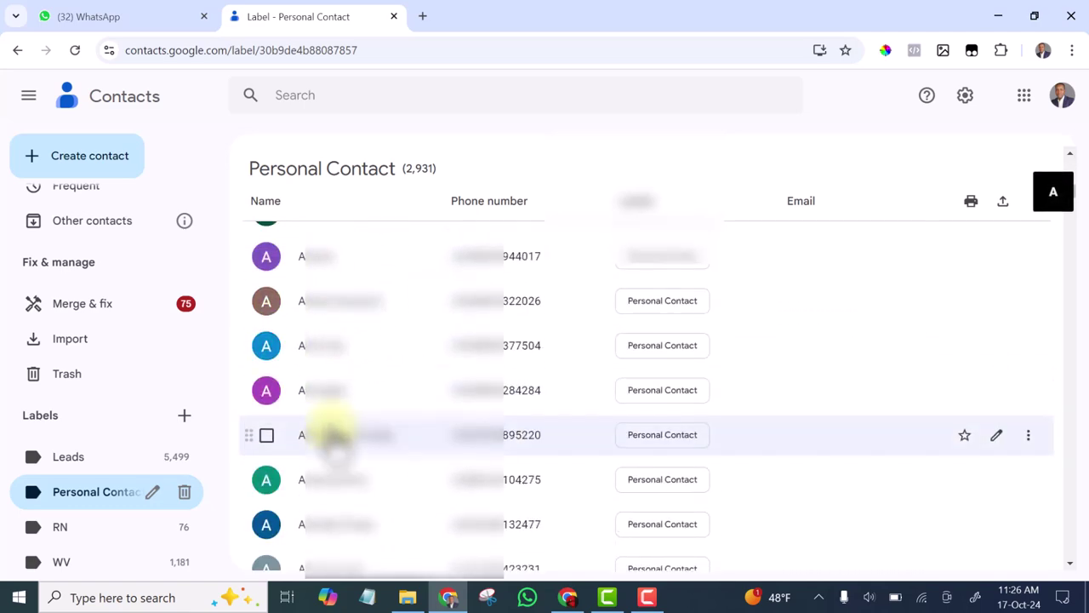
pyautogui.scroll(7, 315, 306)
pyautogui.scroll(1, 194, 315)
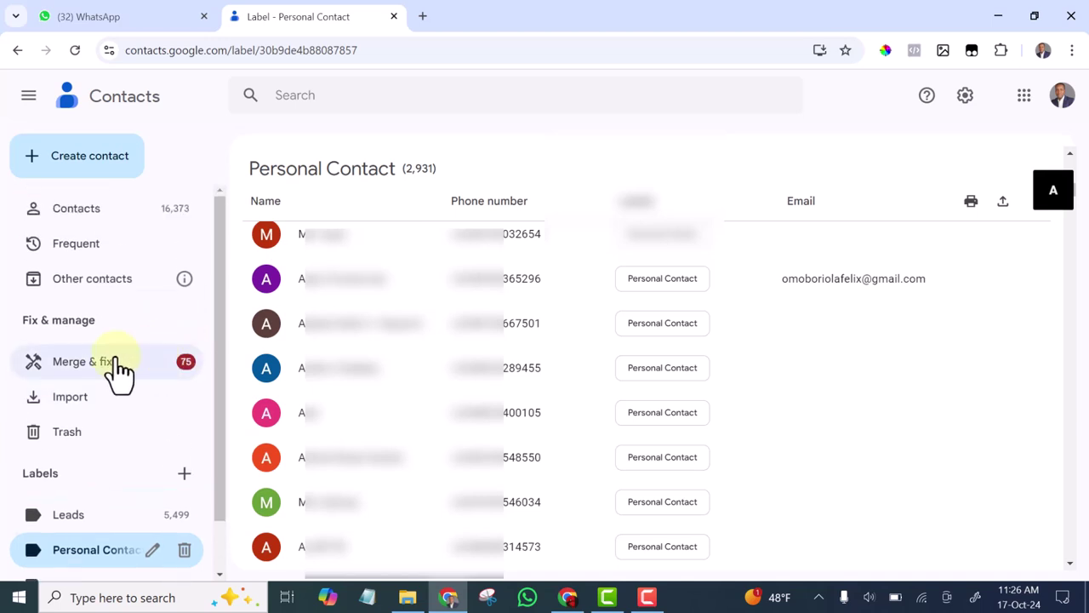
pyautogui.click(75, 207)
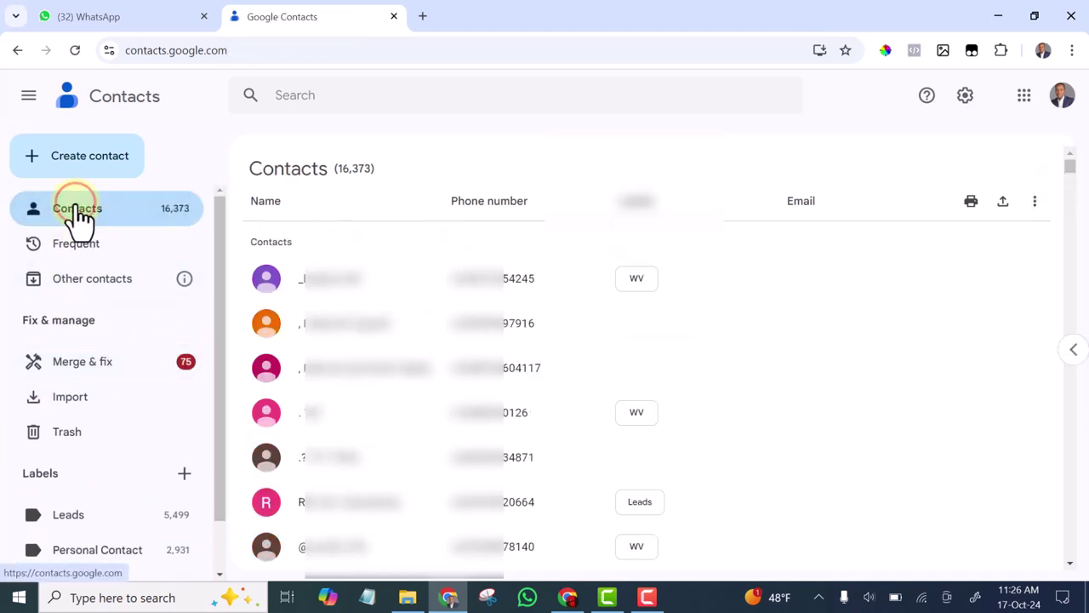